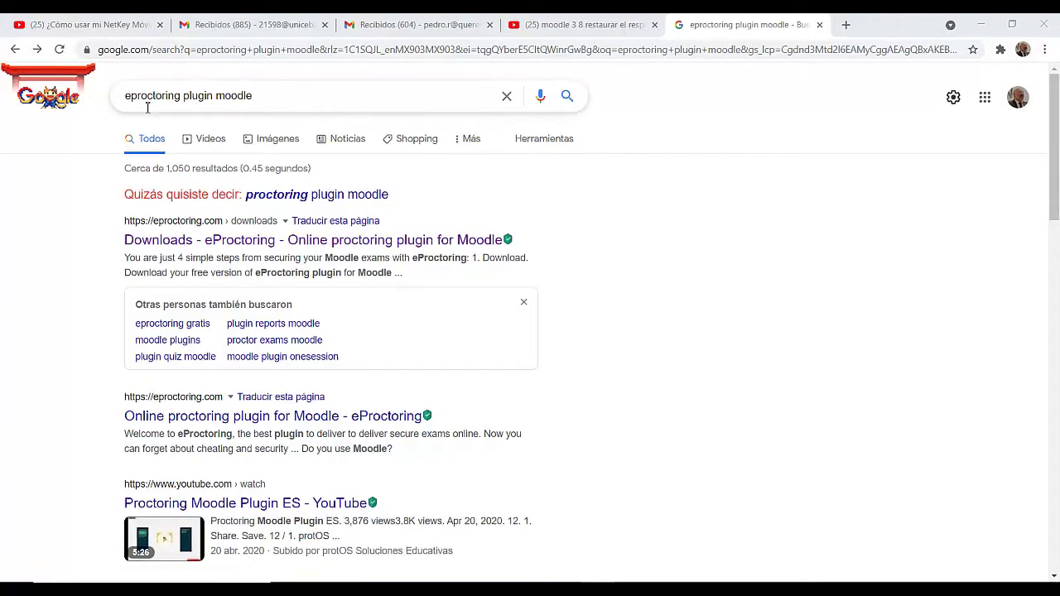
Rerun the 'eproctoring plugin moodle' Google search and open the eProctoring Downloads page
click(323, 101)
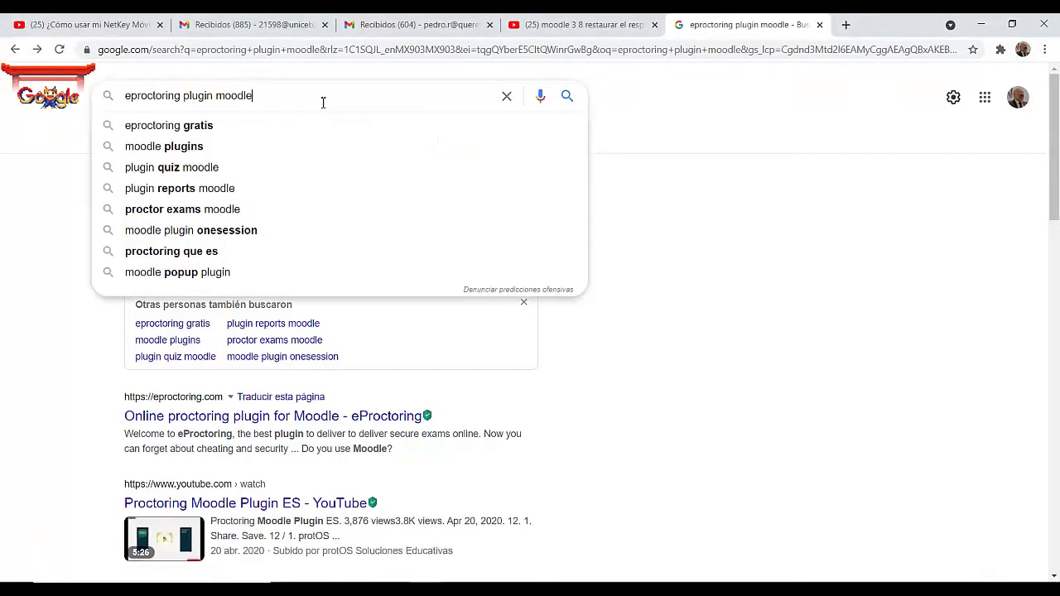
key(Return)
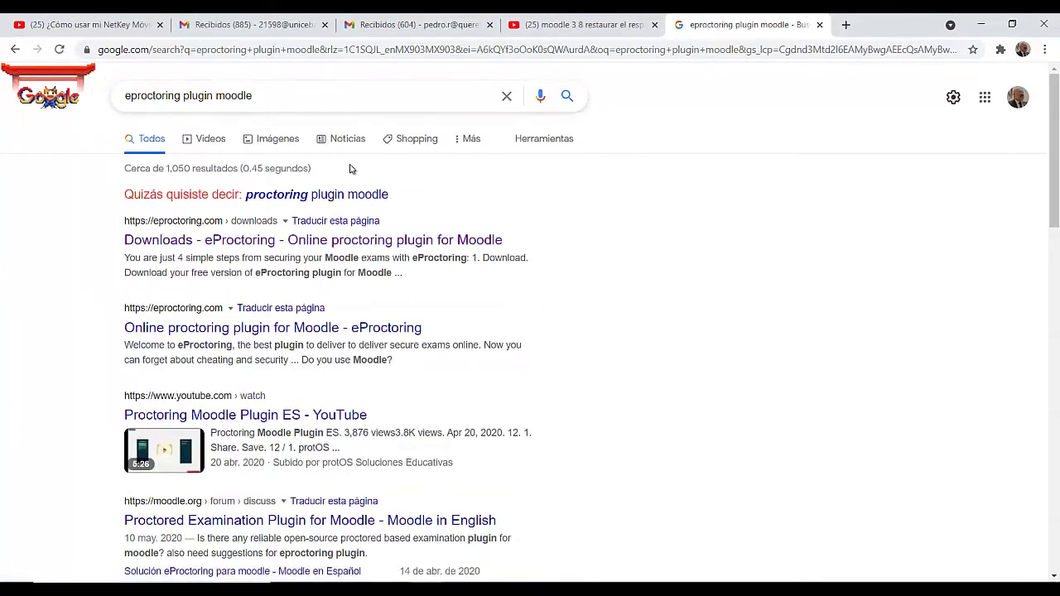
click(302, 242)
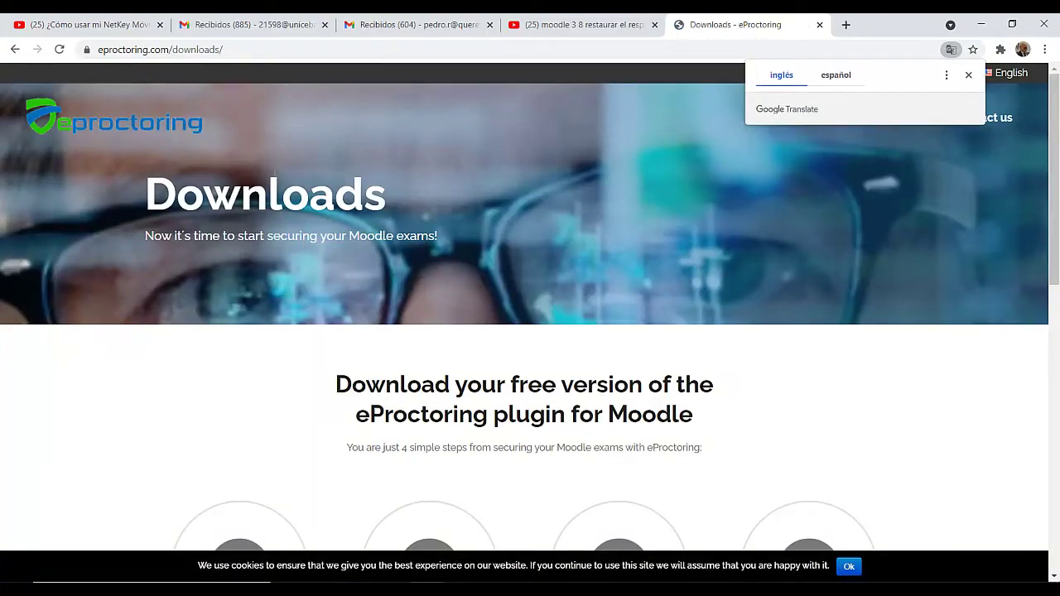
Download quizaccess_eproctoring_moodle27_2013101800.zip for Moodle and confirm it is in the Downloads folder
scroll(482, 199, down, 5)
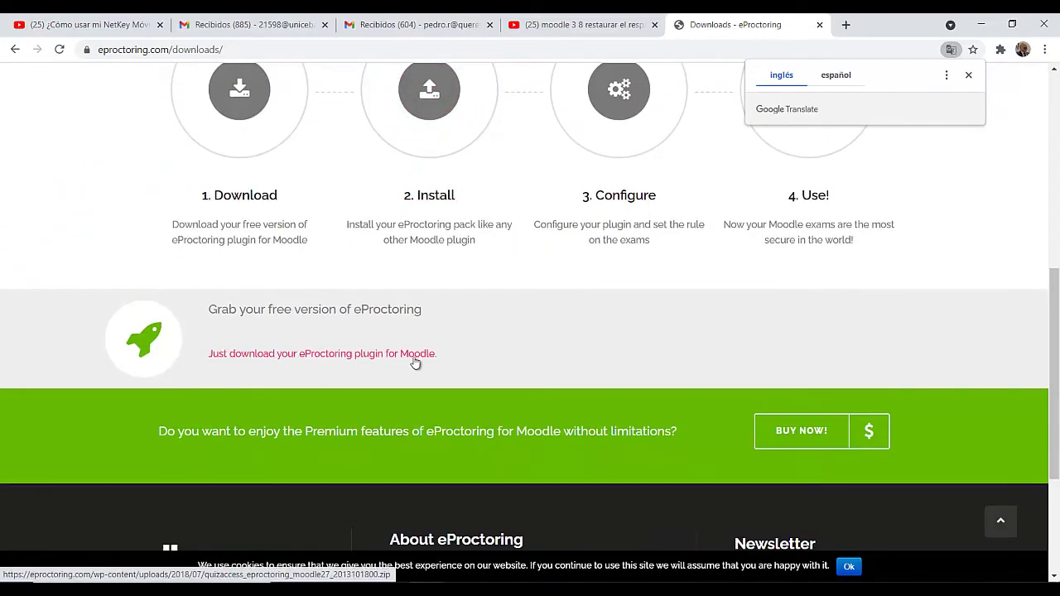
click(363, 354)
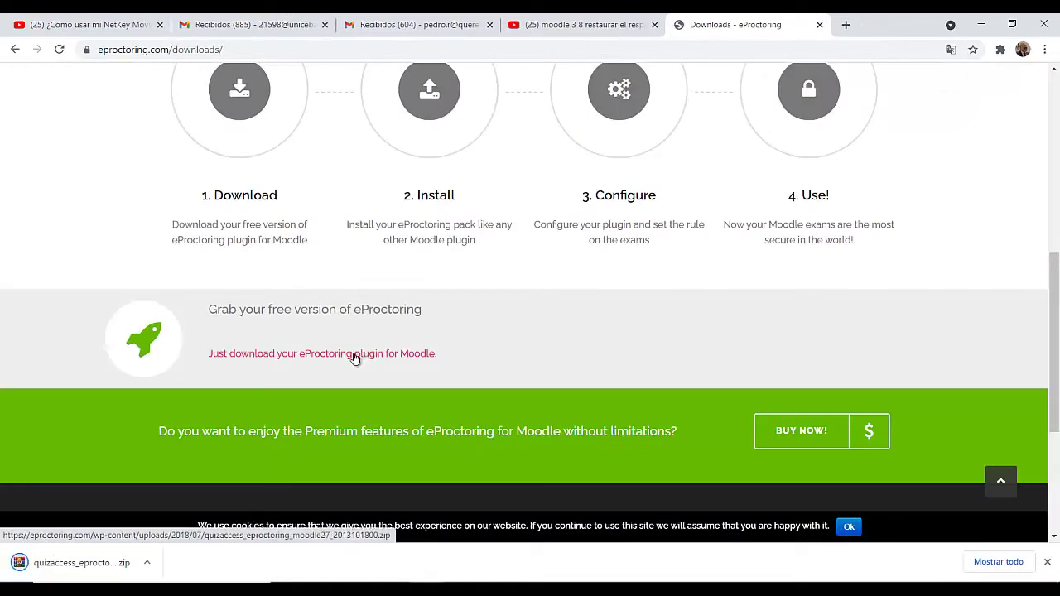
right_click(79, 568)
click(150, 536)
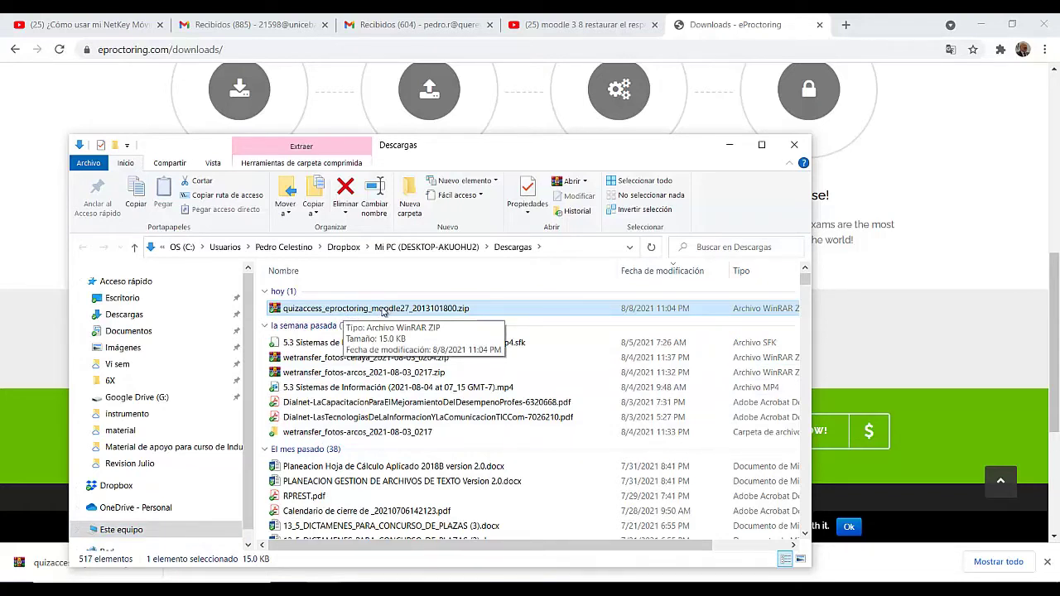
click(945, 269)
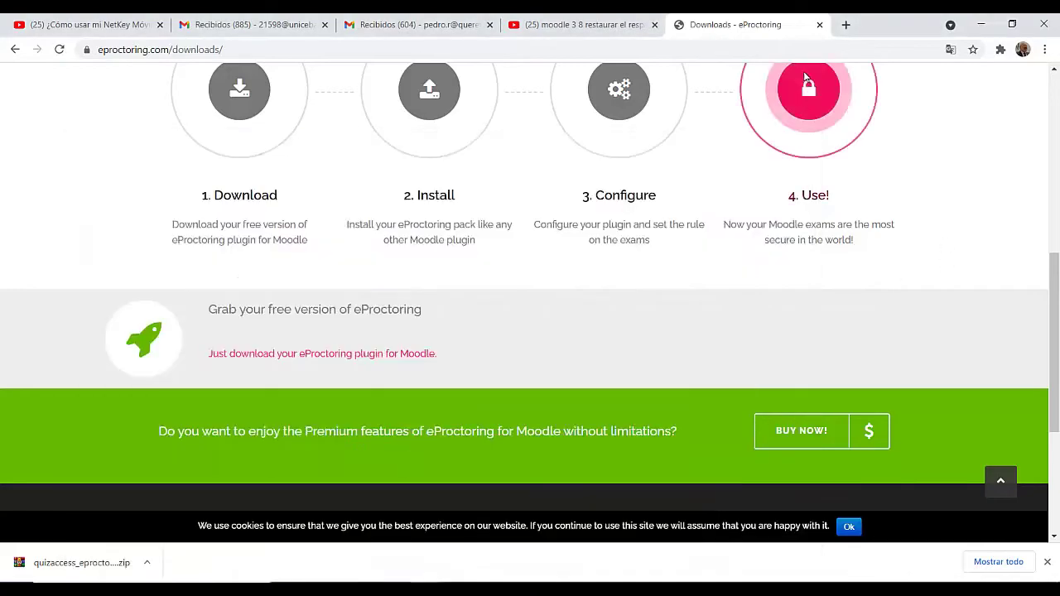
Search 'attendance plugin moodle', view its plugins-directory page, then enter the Programación Orientada a Objetos course
click(15, 50)
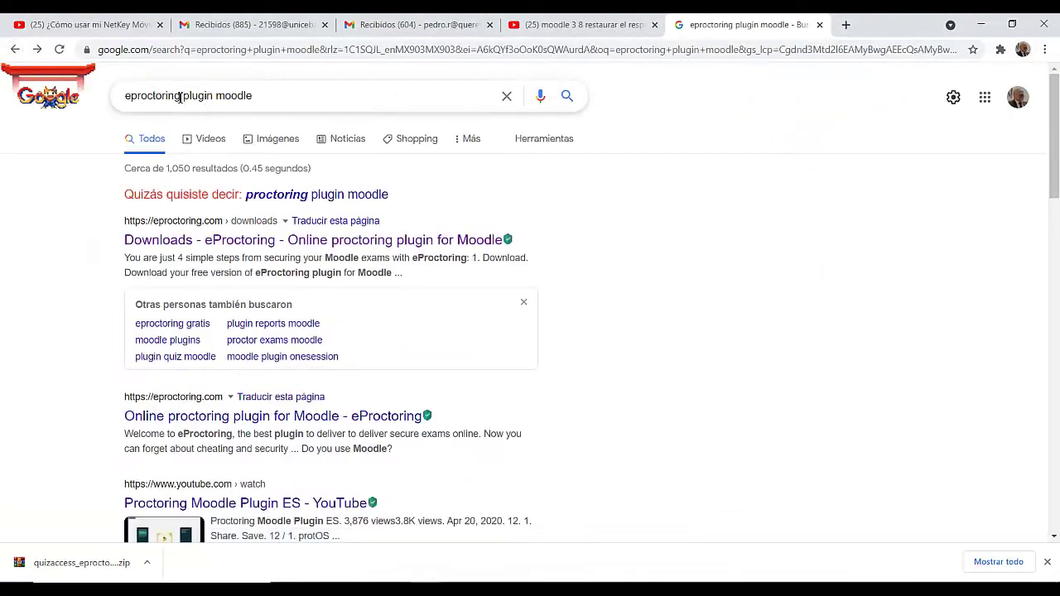
drag(183, 96, 112, 108)
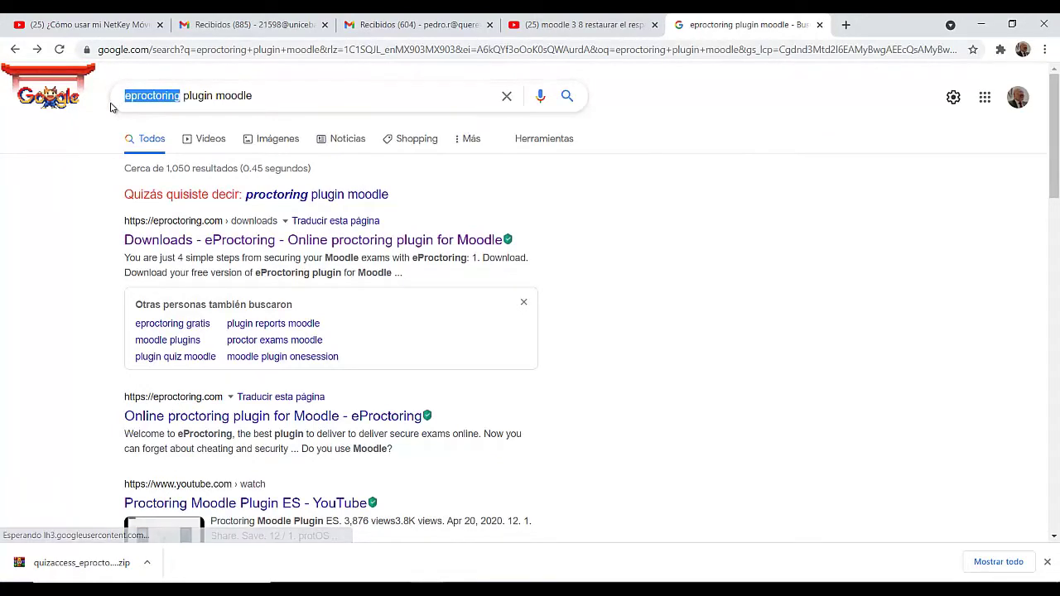
text(atten)
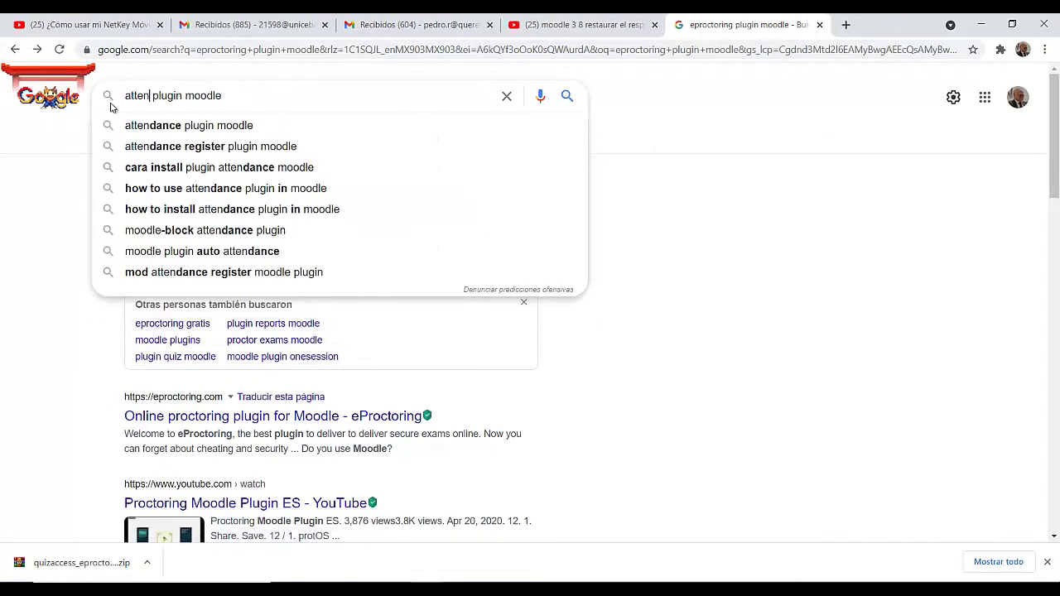
click(185, 127)
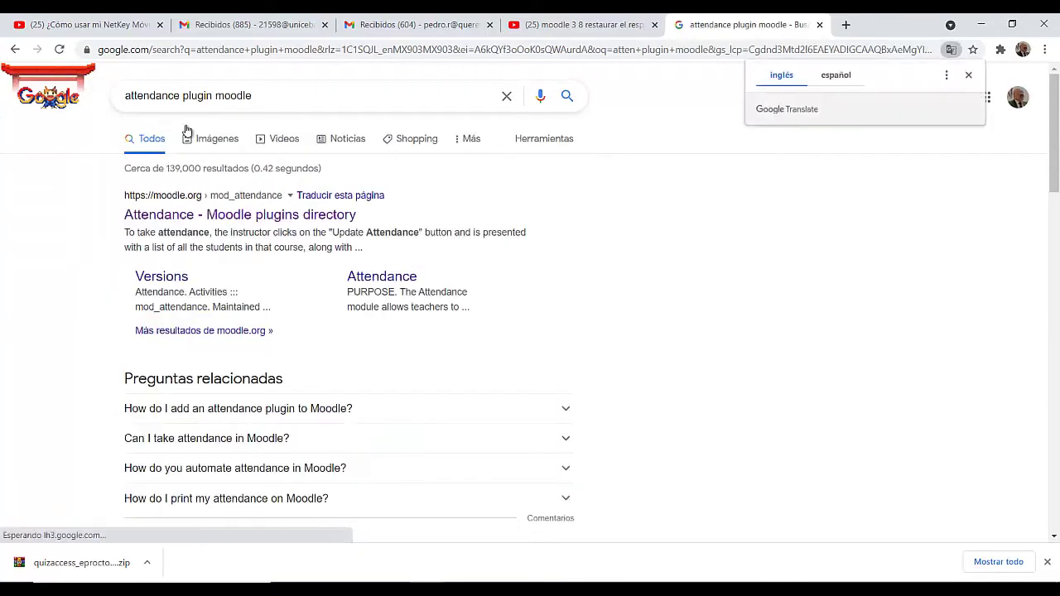
click(214, 216)
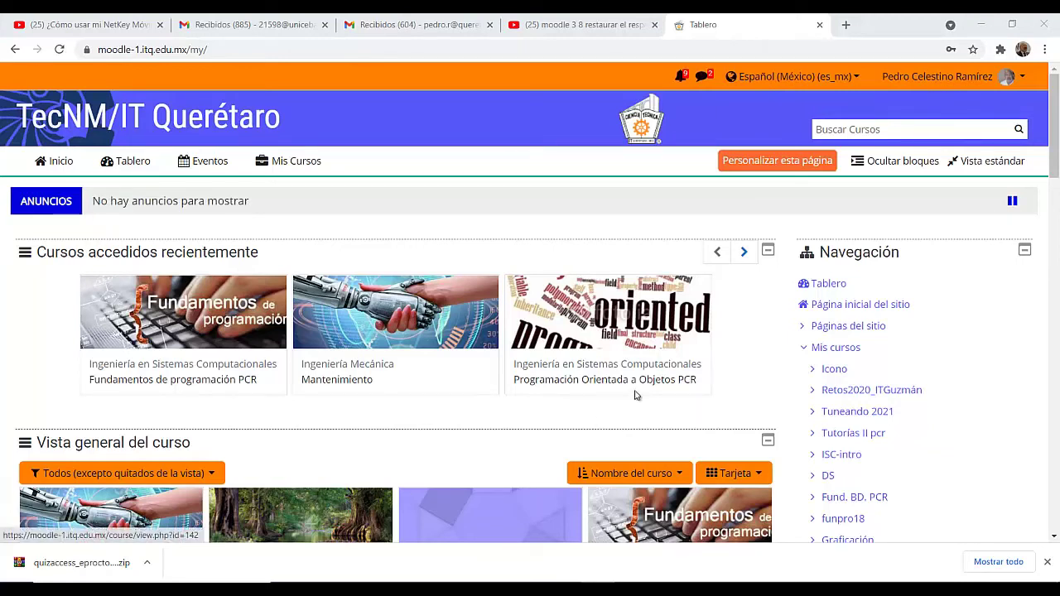
click(597, 335)
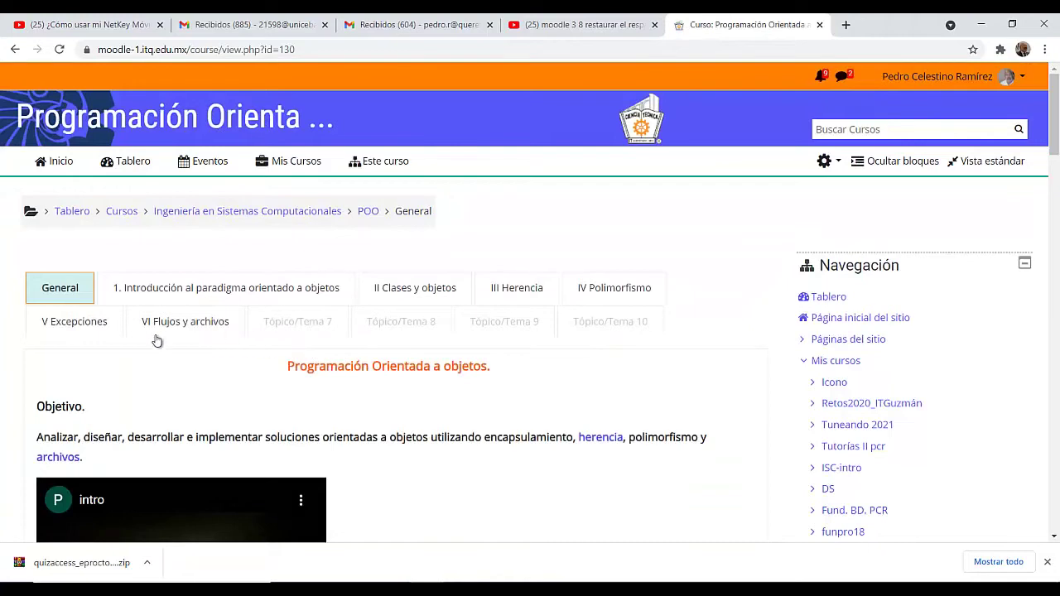
Show the VI Flujos y archivos section of the course and browse its activities
click(185, 328)
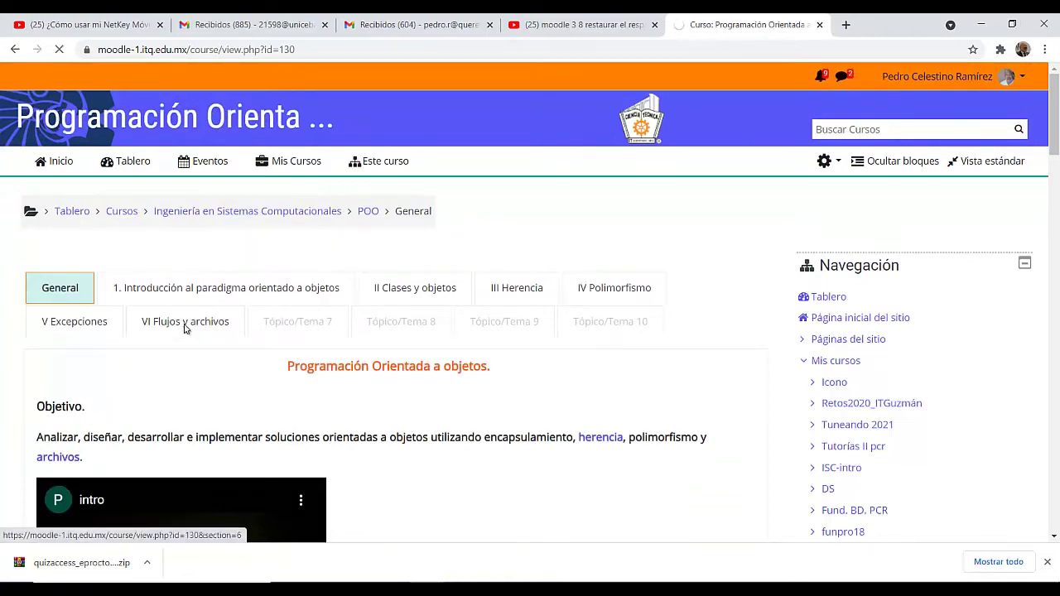
scroll(483, 346, down, 5)
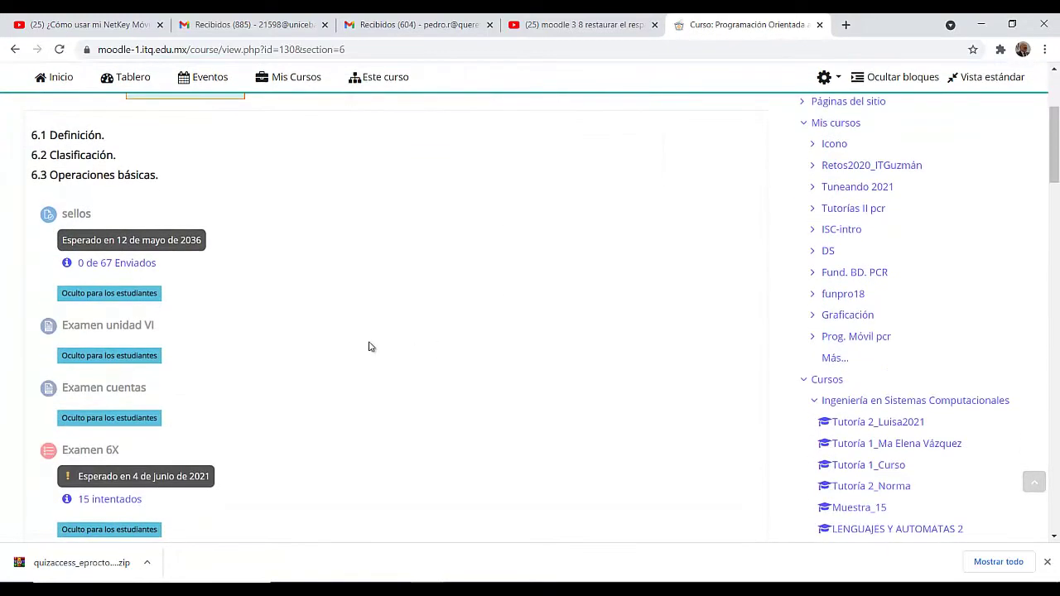
scroll(343, 348, down, 3)
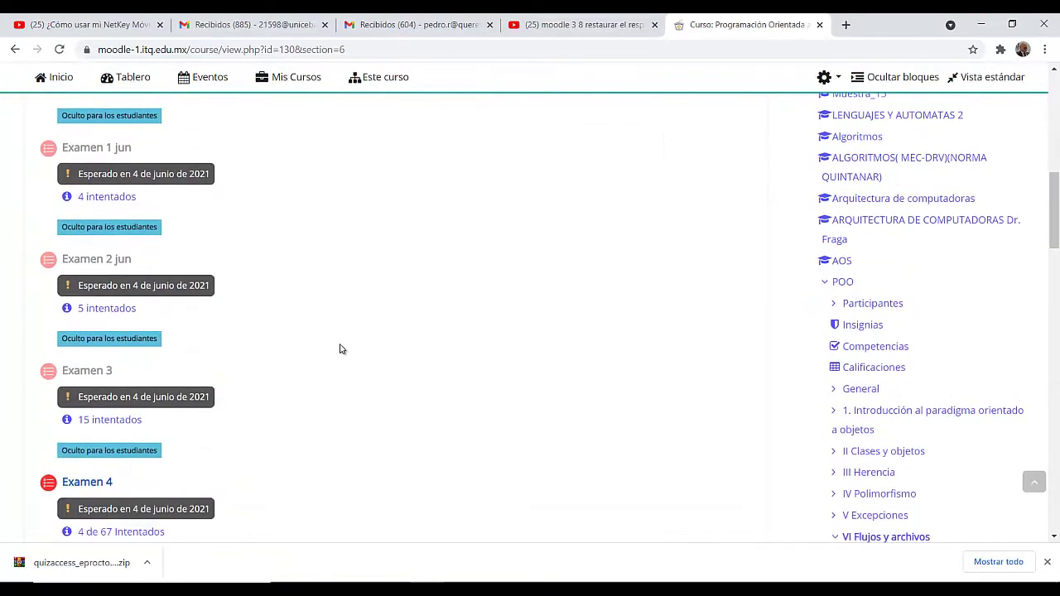
scroll(342, 350, down, 2)
scroll(367, 350, down, 2)
scroll(398, 372, down, 2)
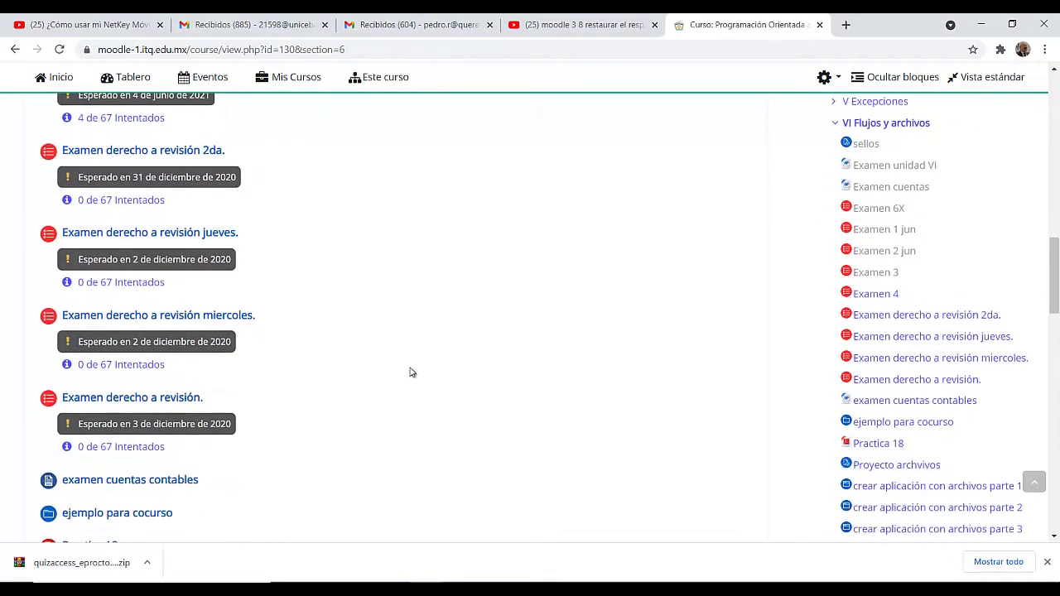
scroll(449, 373, up, 4)
scroll(449, 373, up, 1)
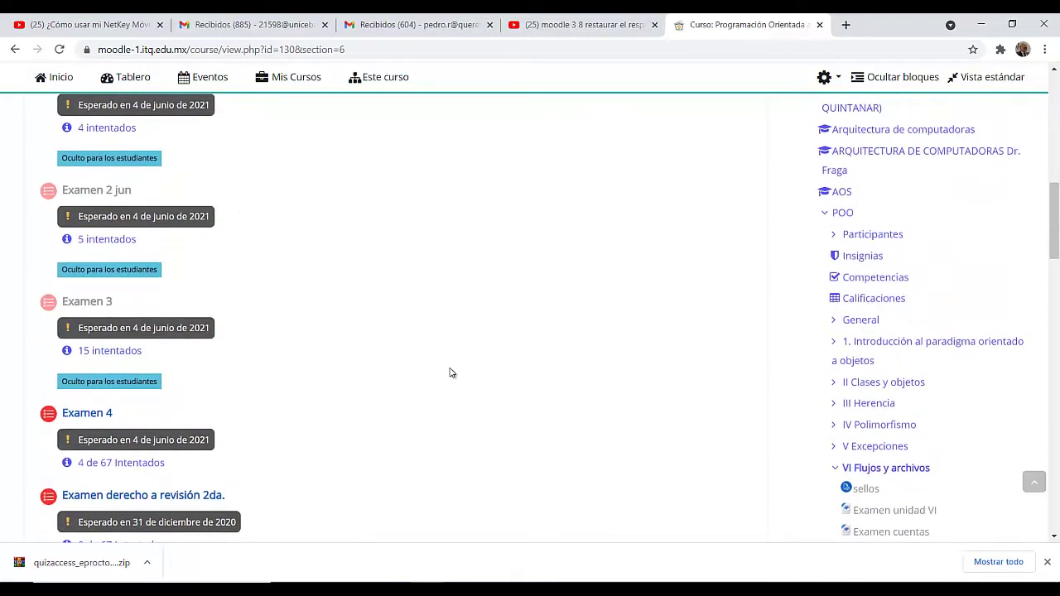
Open Examen 3 to check its webcam validation, return, and open course administration
click(103, 308)
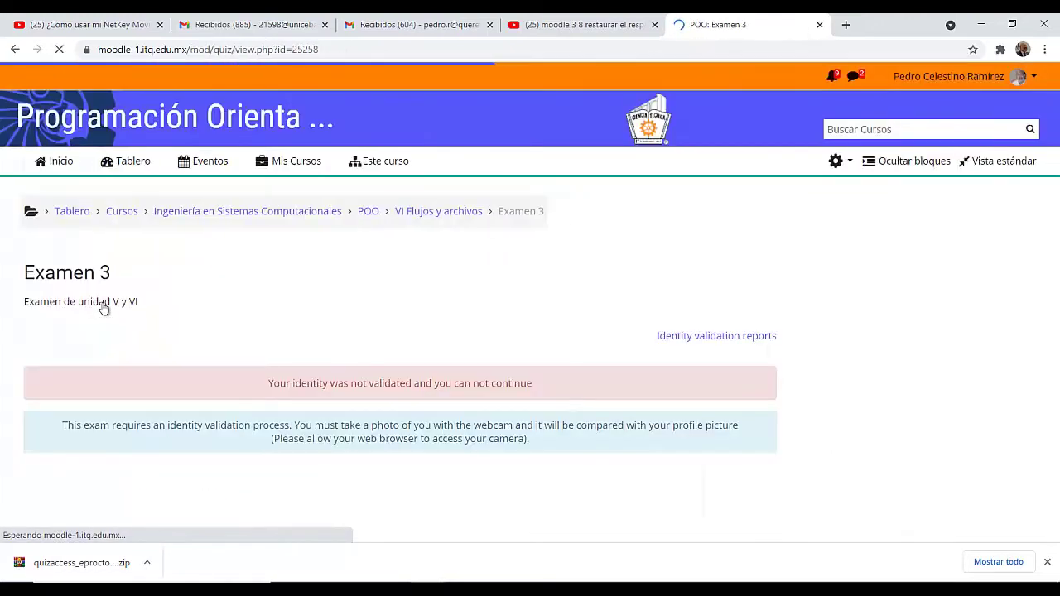
click(15, 49)
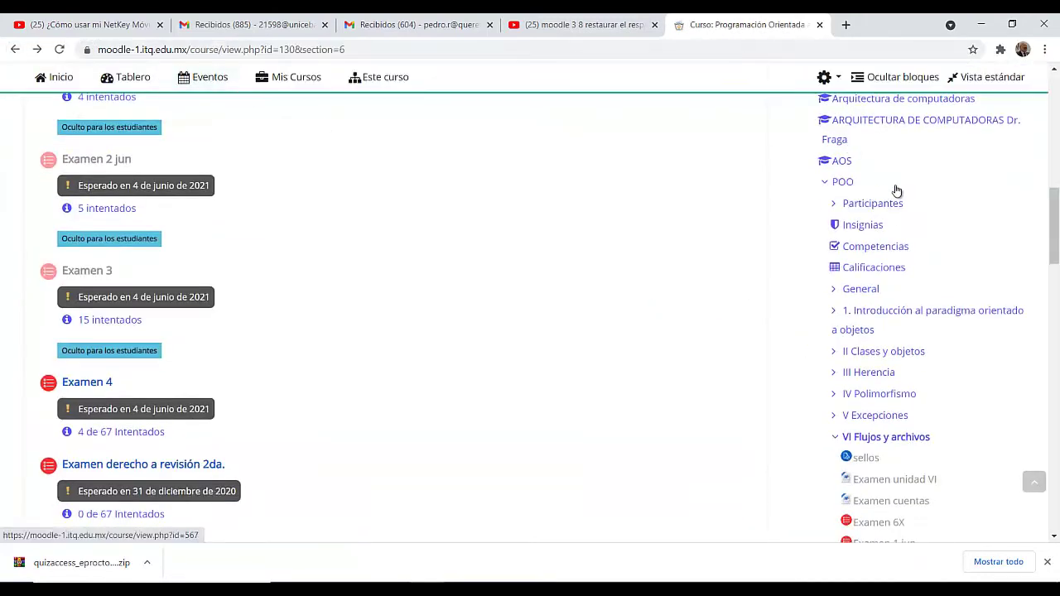
scroll(820, 163, up, 8)
scroll(808, 159, up, 3)
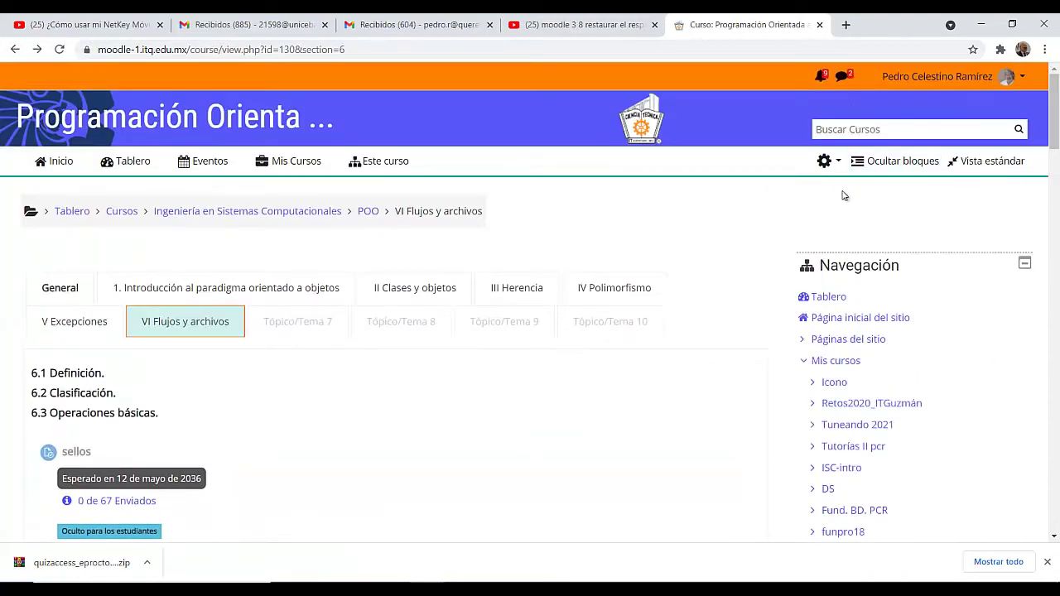
click(835, 166)
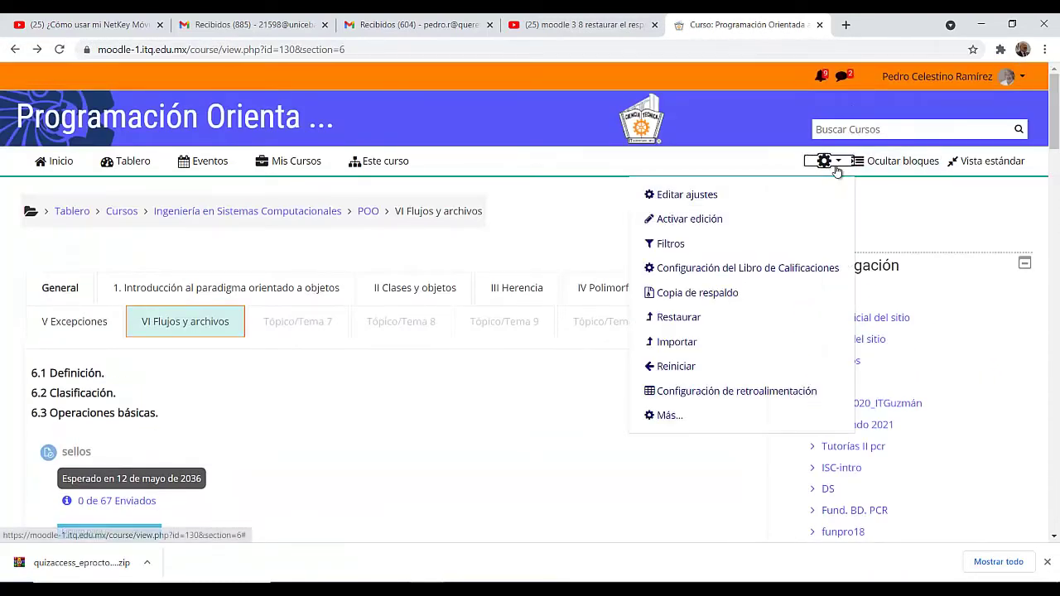
Turn editing on and open Examen 3's Editar ajustes form
click(690, 222)
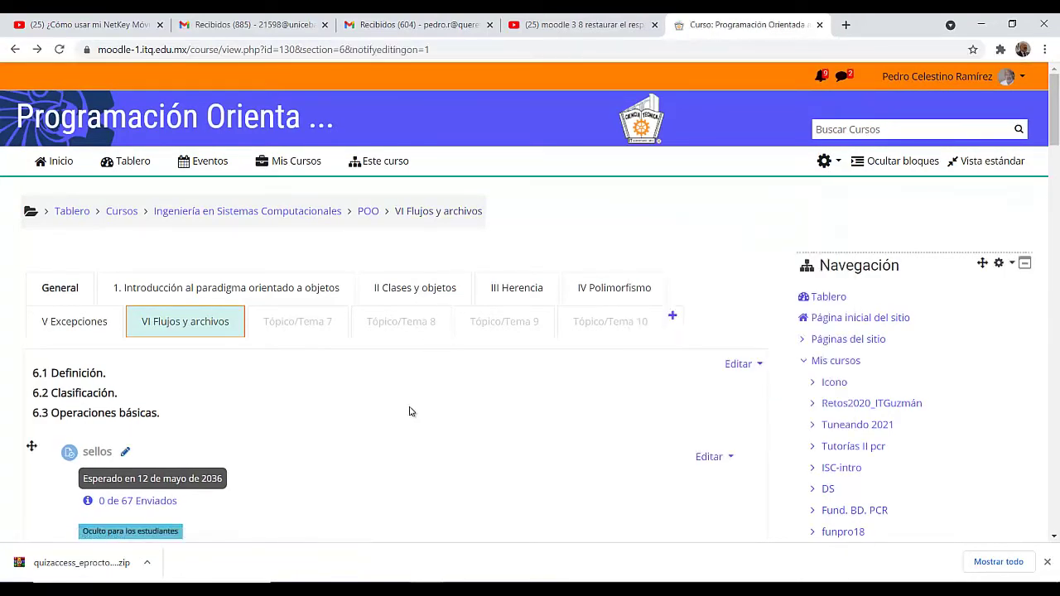
scroll(371, 388, down, 7)
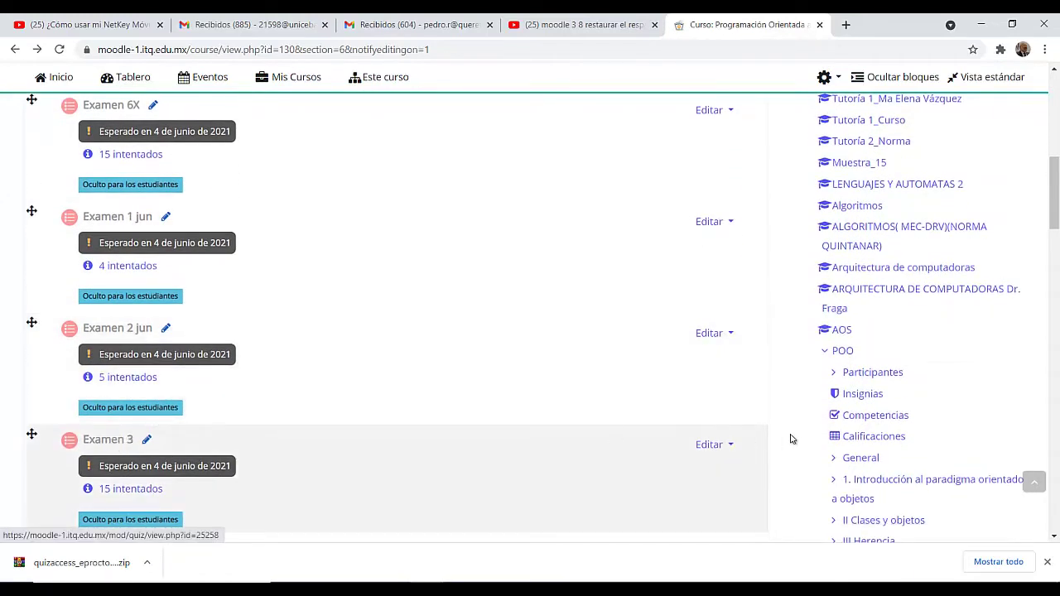
click(729, 445)
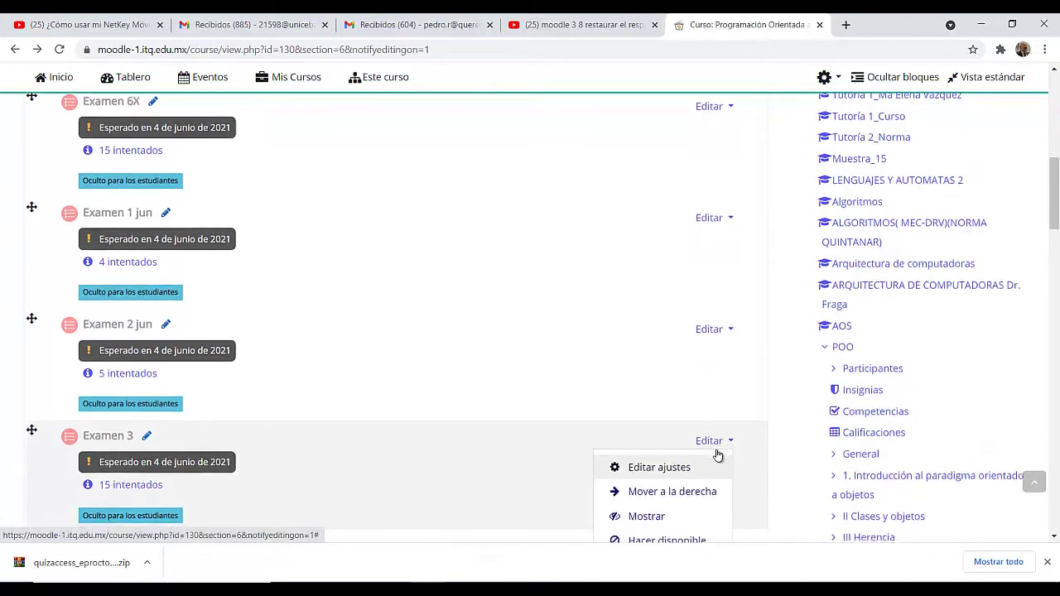
scroll(718, 454, down, 1)
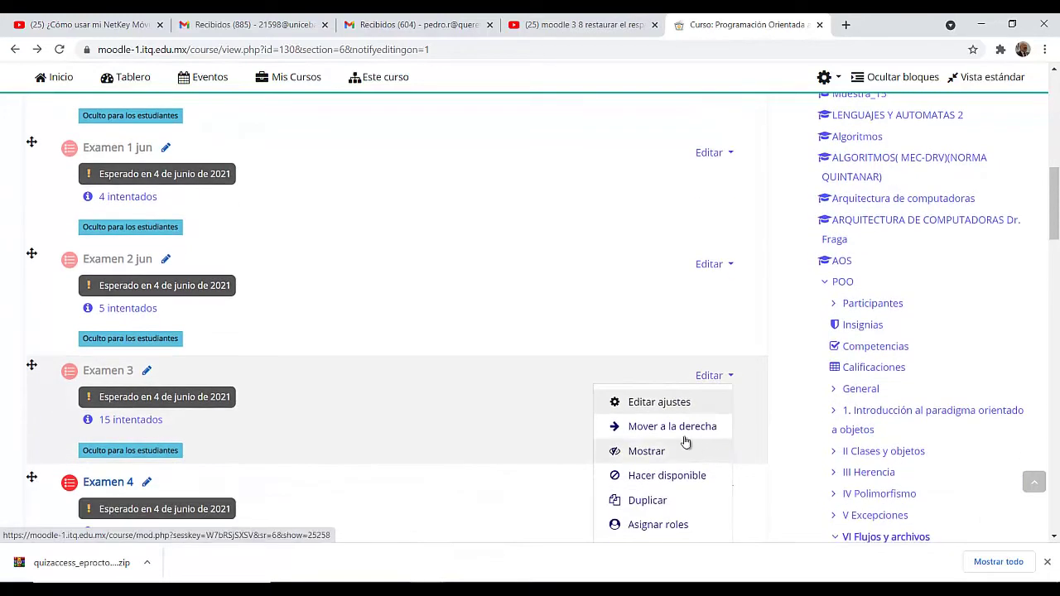
click(652, 406)
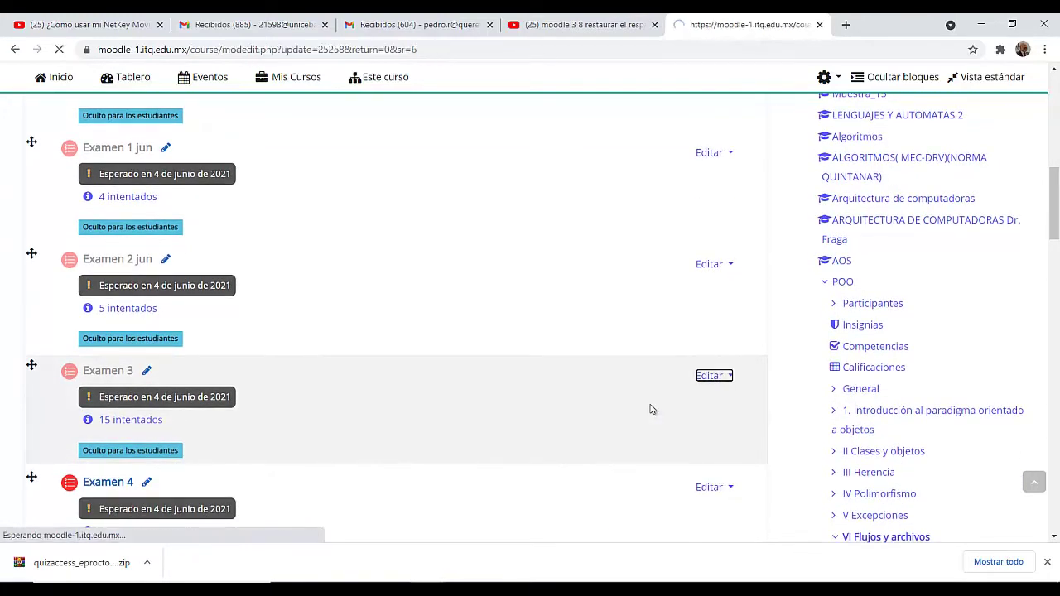
Set Examen 3's photo identity validation to the webcam option and save, returning to the course
scroll(424, 305, down, 3)
scroll(424, 306, down, 2)
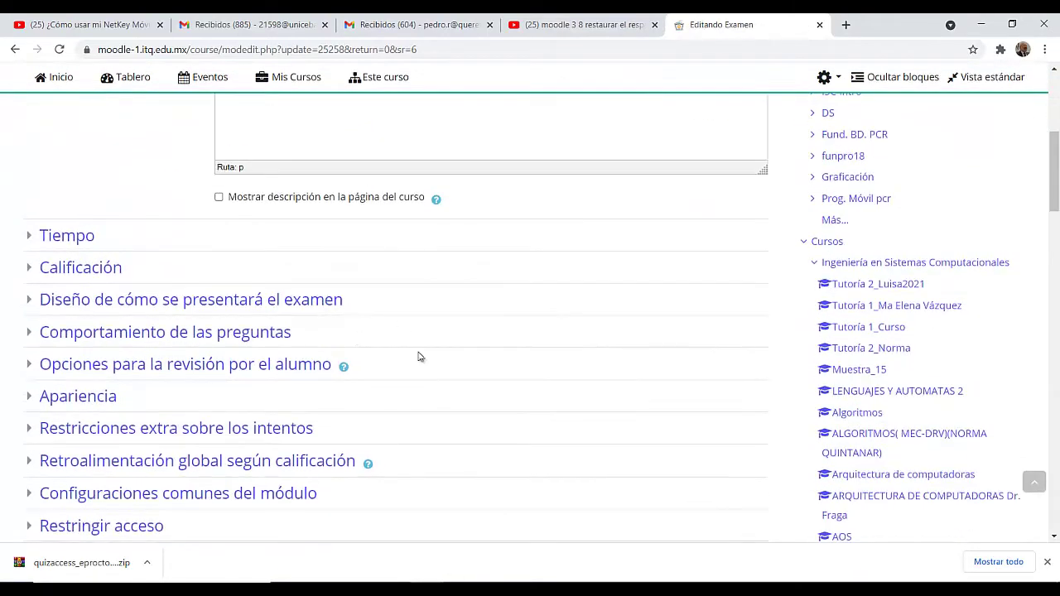
click(29, 431)
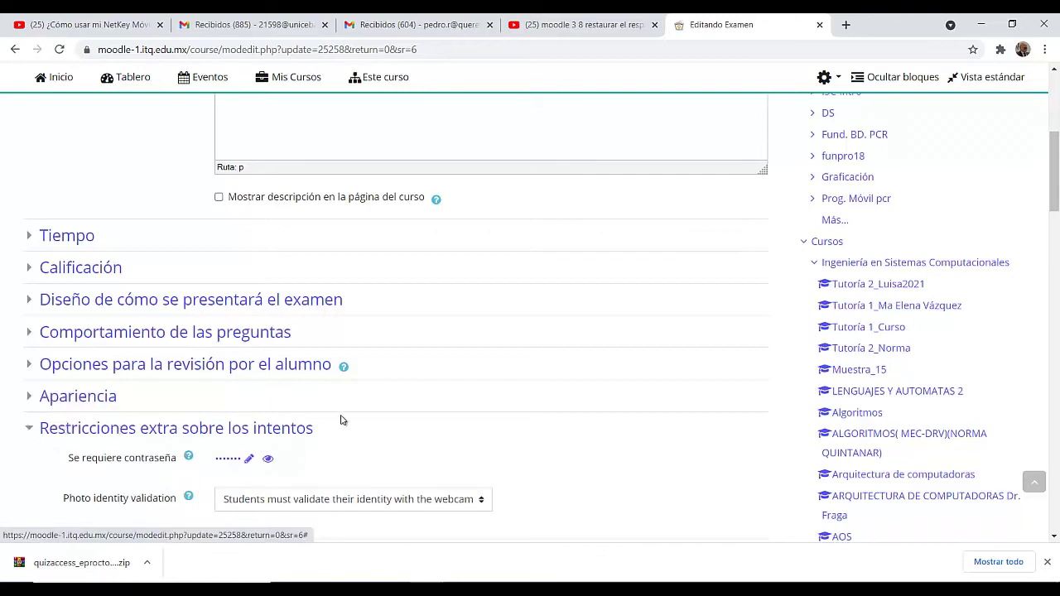
scroll(356, 418, down, 2)
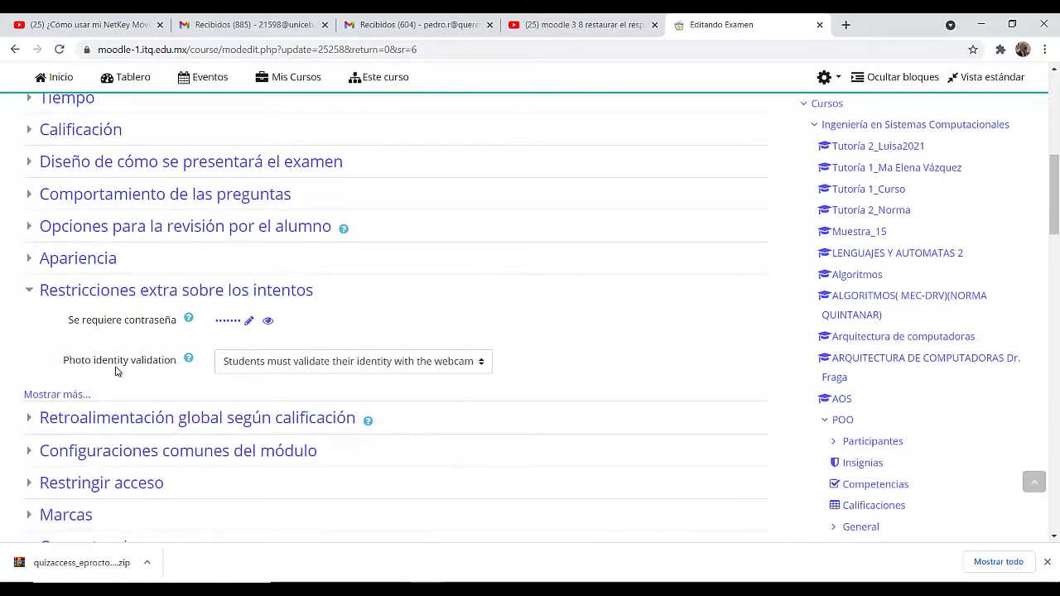
click(480, 368)
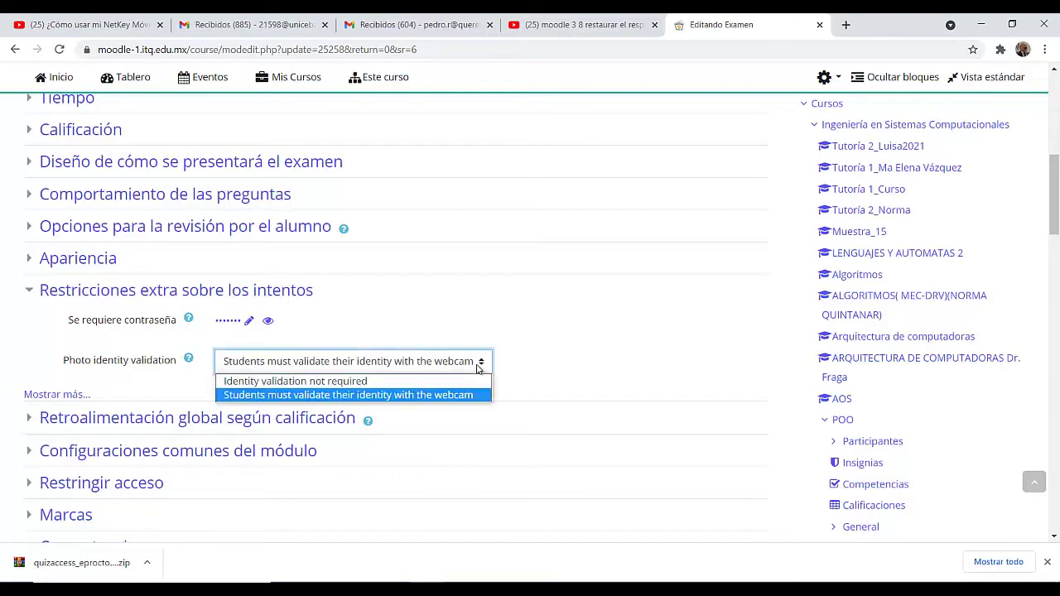
click(383, 395)
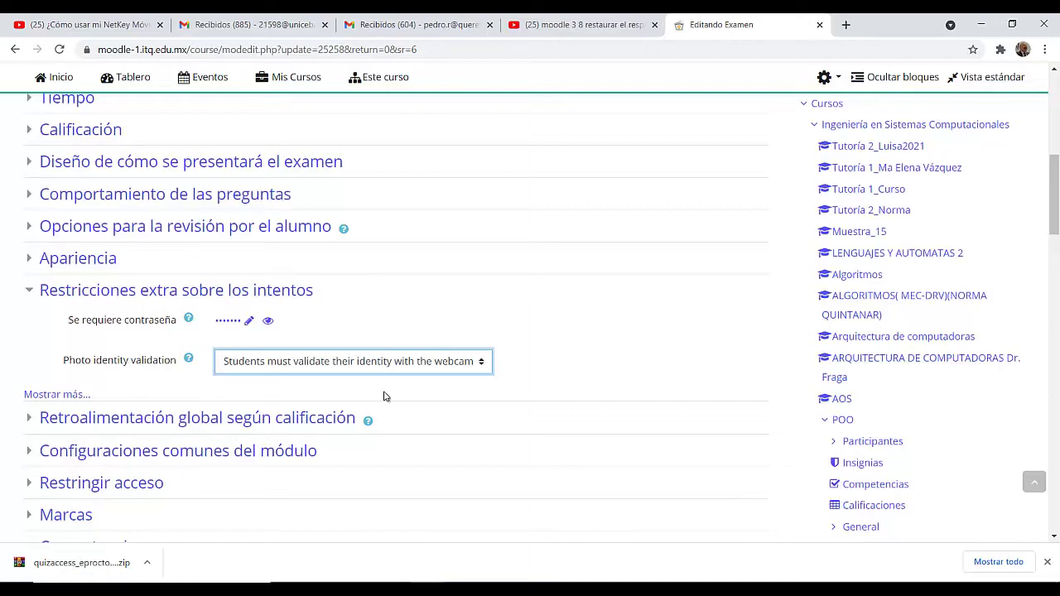
scroll(423, 393, down, 3)
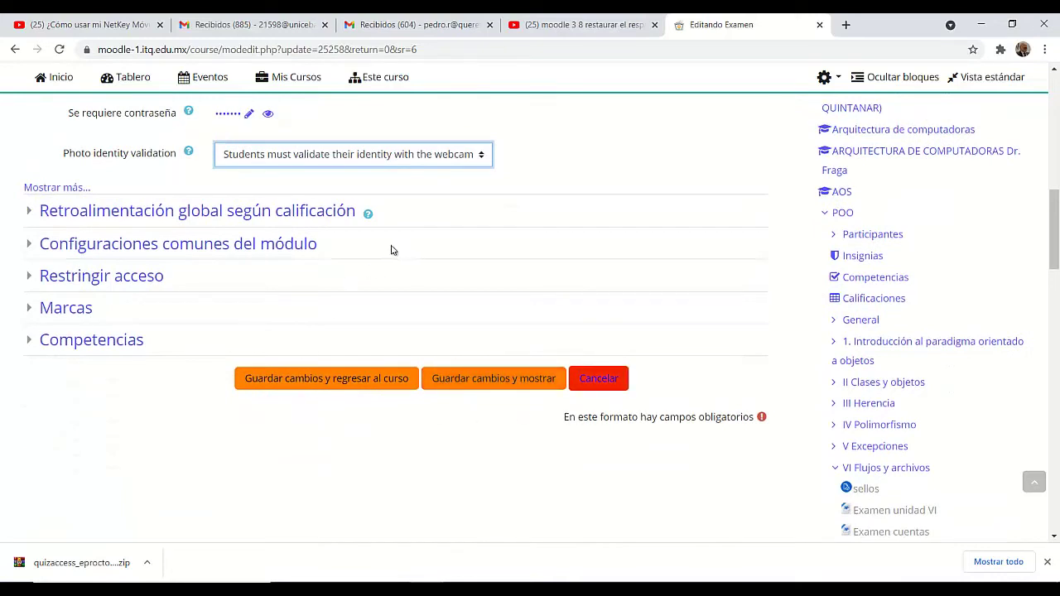
click(346, 379)
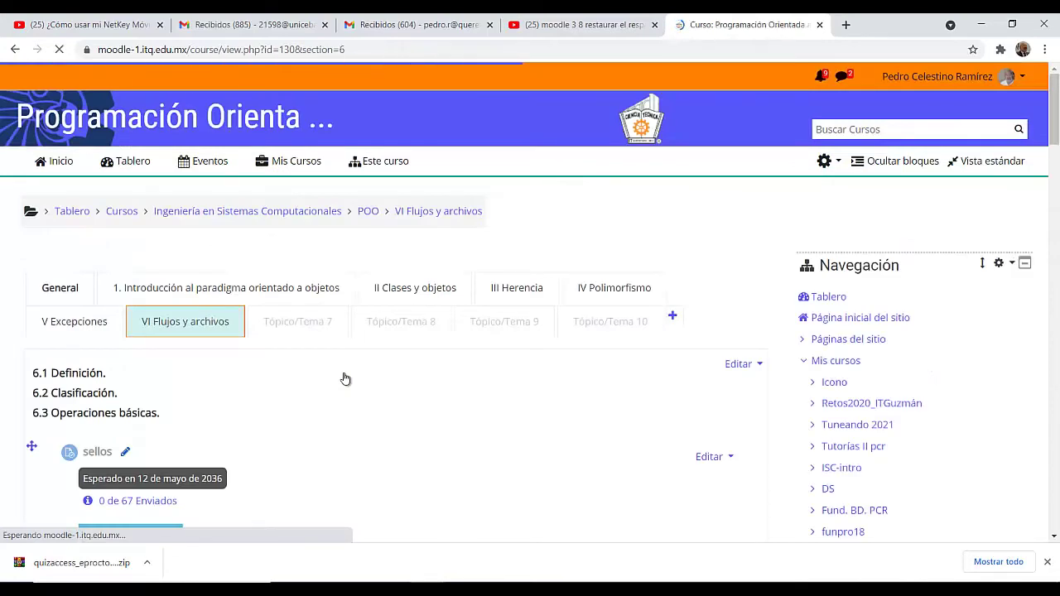
Open Examen 3's Editar ajustes form again from its Editar menu
scroll(396, 357, down, 3)
scroll(395, 357, down, 4)
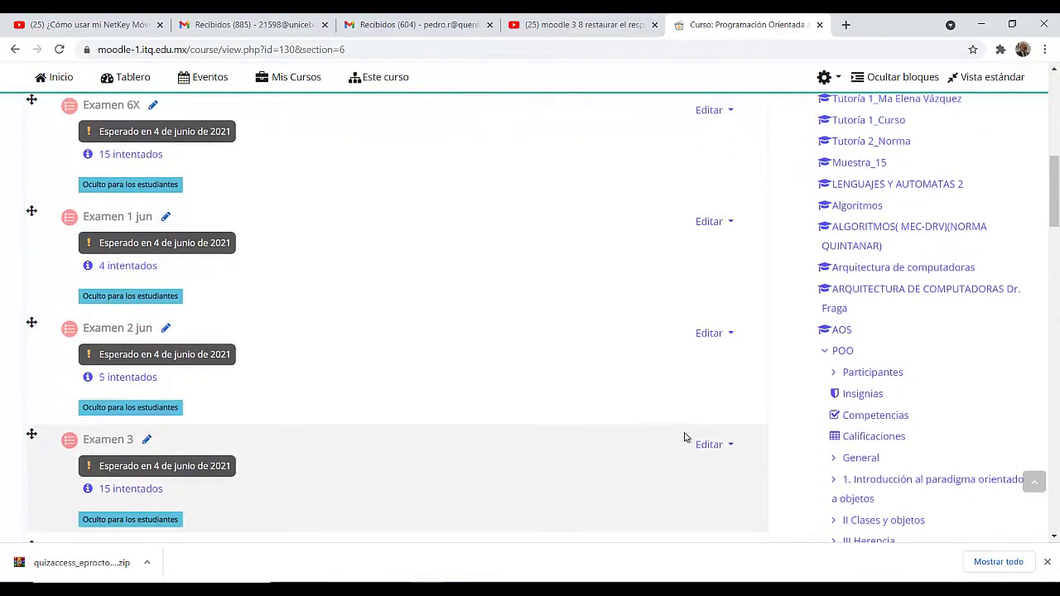
click(722, 448)
scroll(674, 468, down, 1)
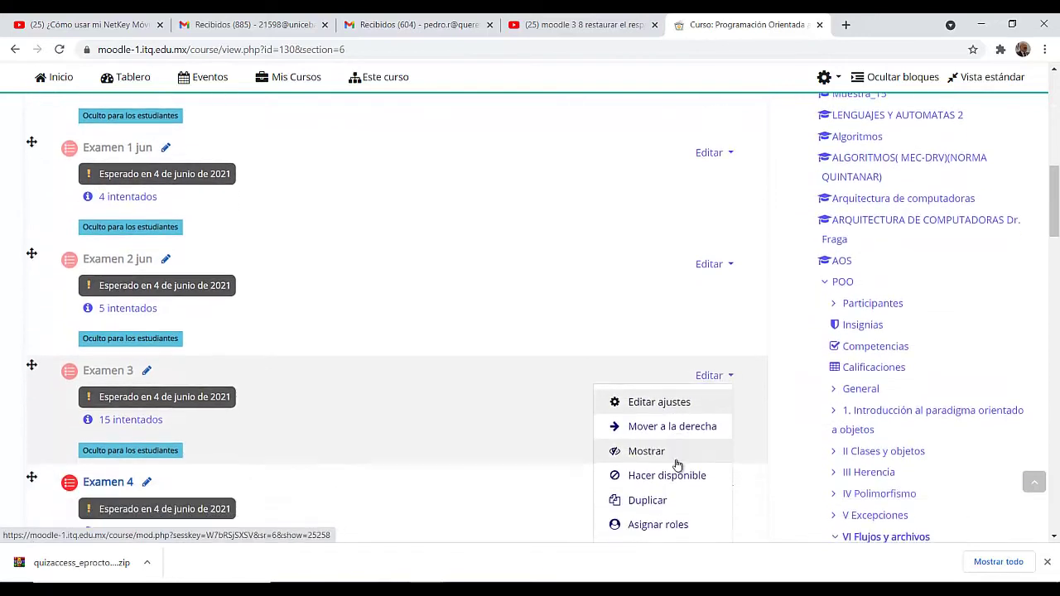
click(652, 409)
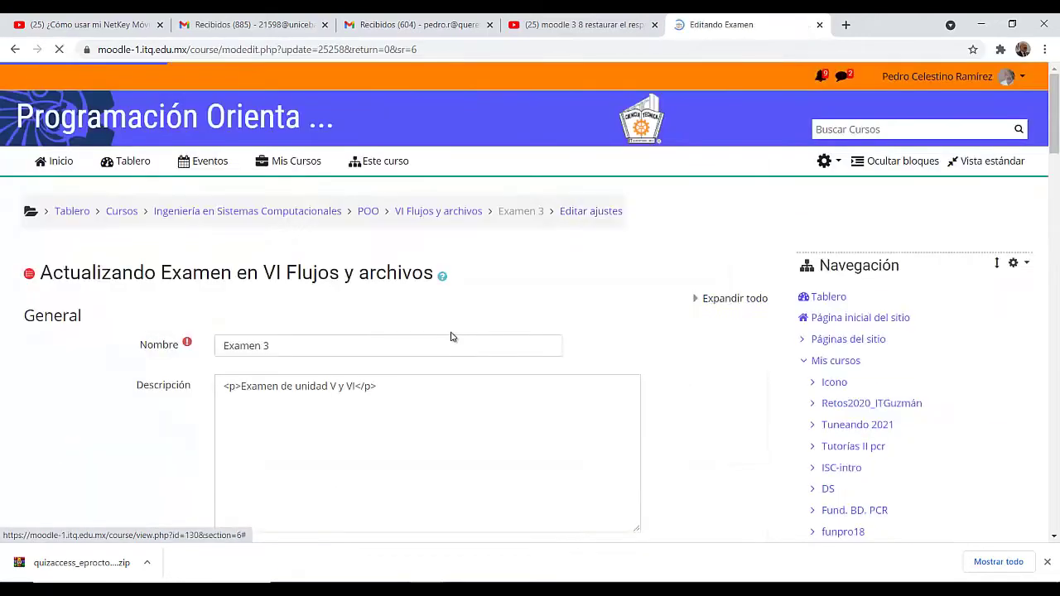
Reschedule Examen 3 to open on 8 agosto and close on 9 agosto
scroll(420, 333, down, 4)
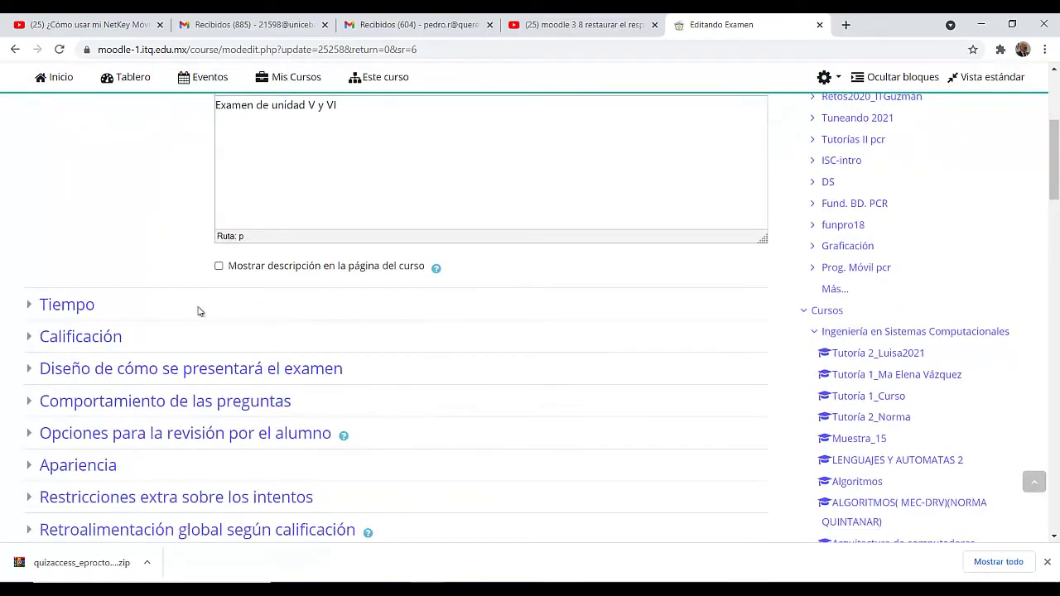
click(80, 308)
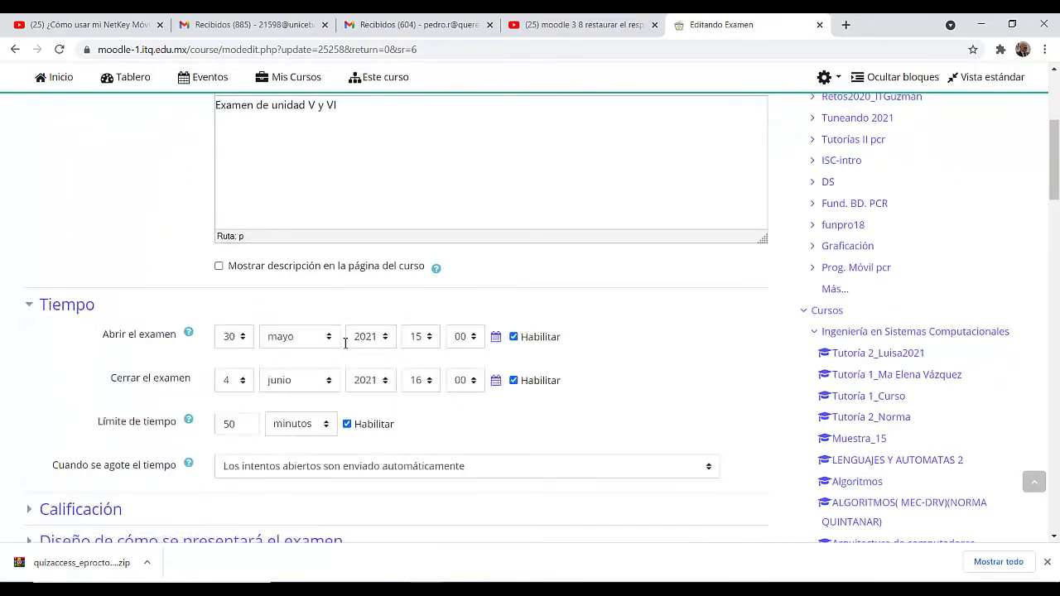
click(238, 338)
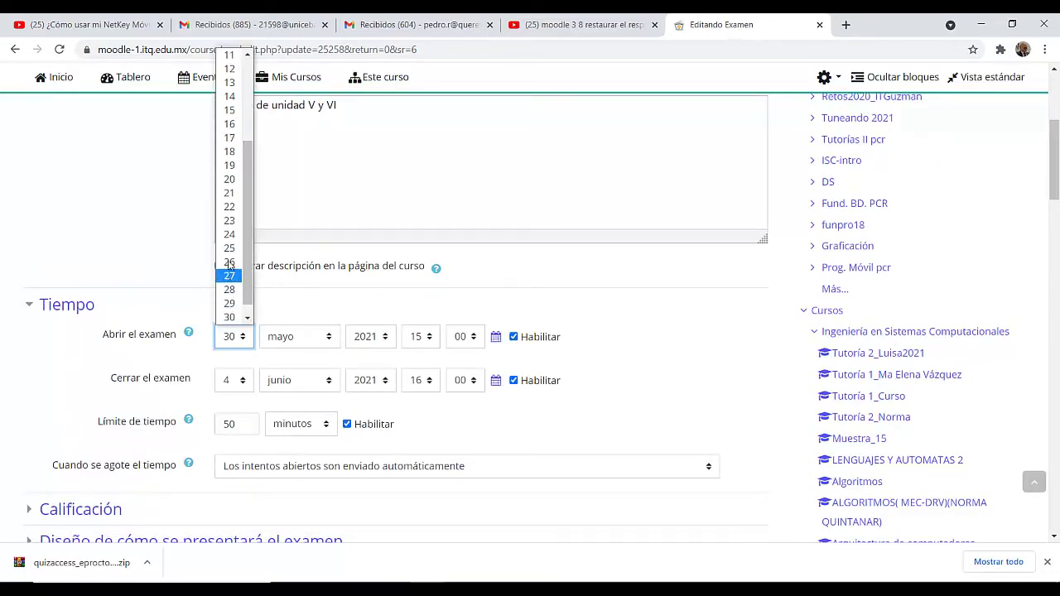
scroll(231, 139, up, 3)
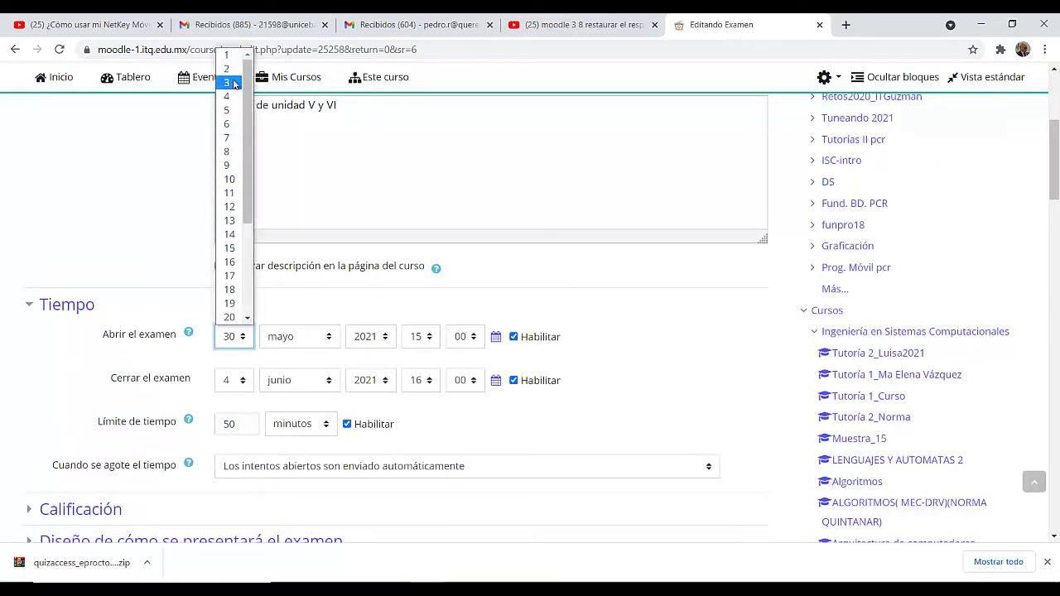
click(230, 151)
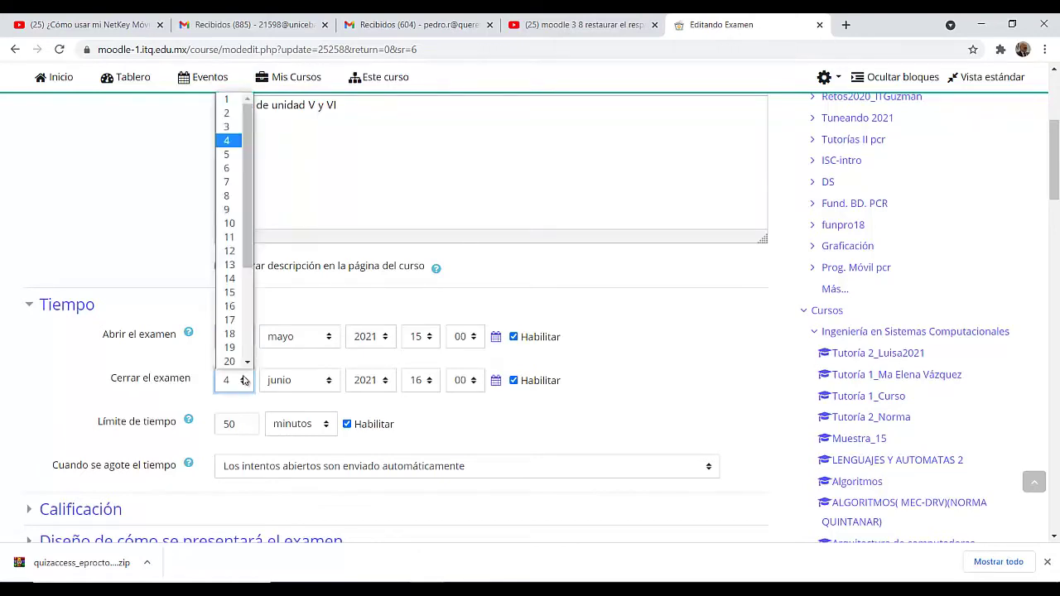
click(229, 208)
click(327, 338)
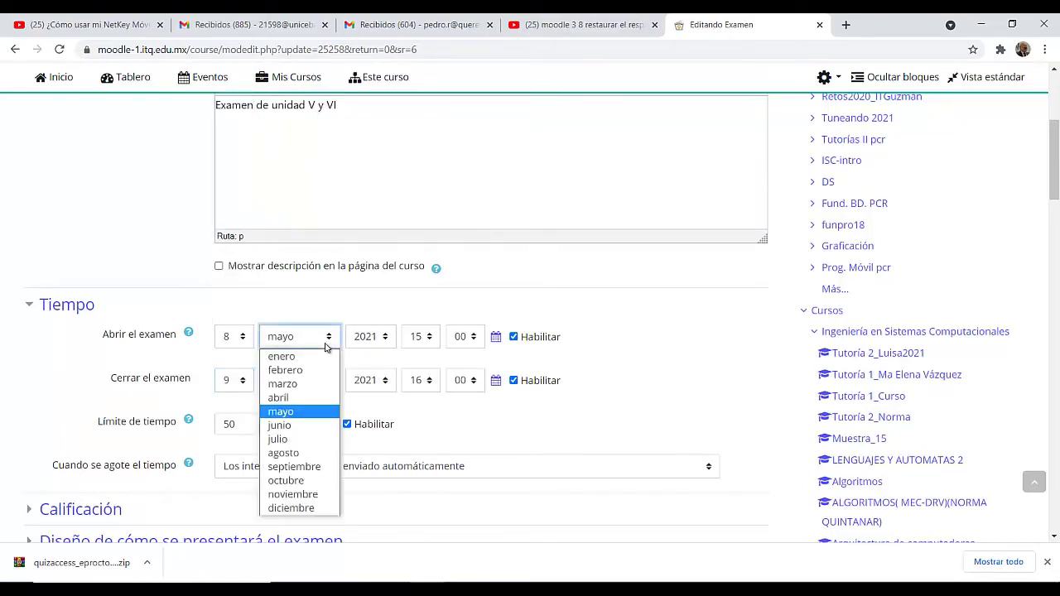
click(295, 440)
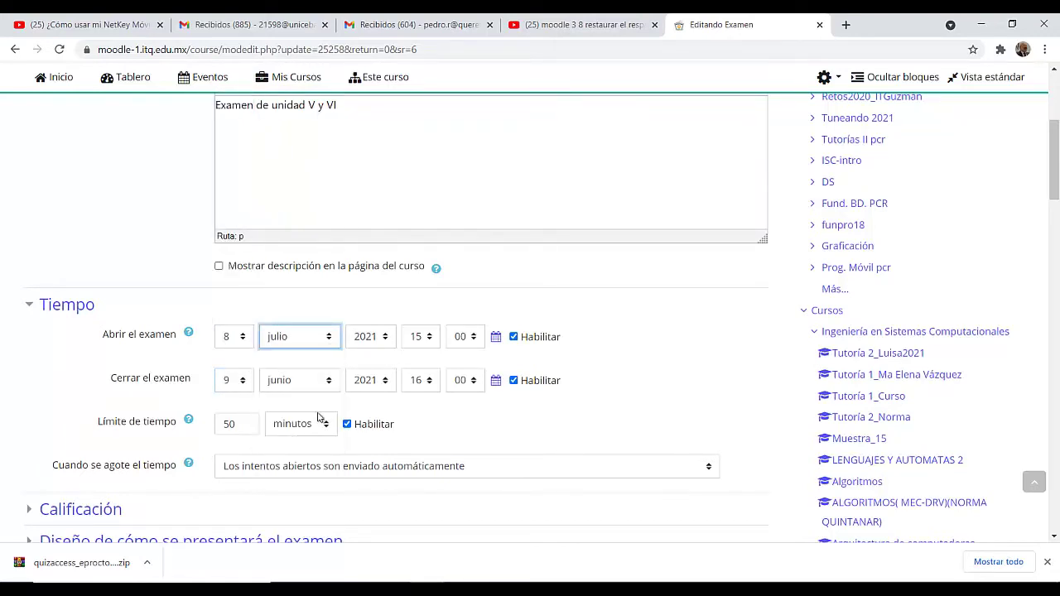
click(326, 338)
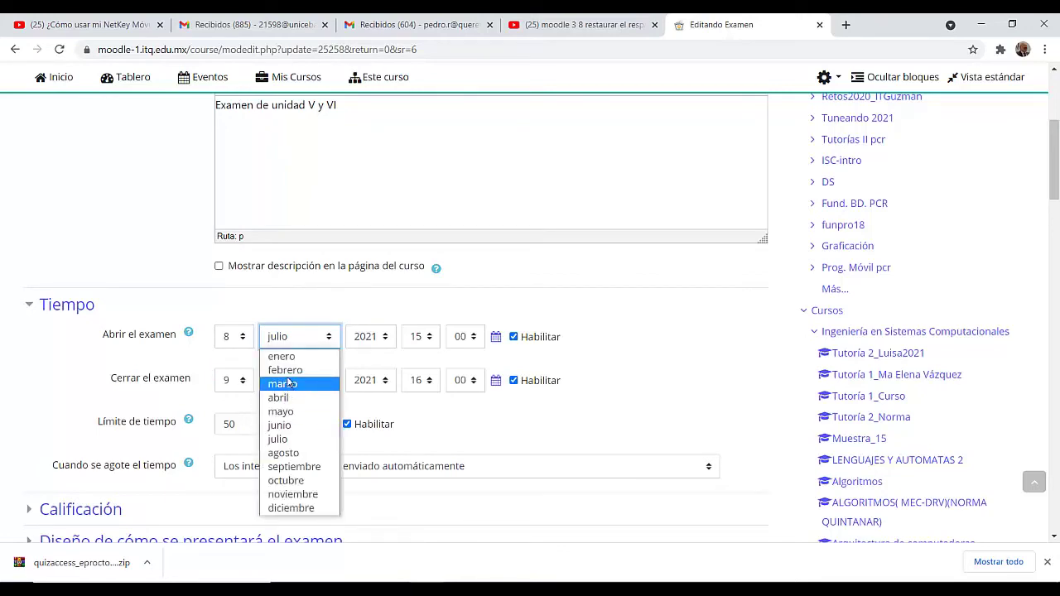
click(294, 452)
click(294, 382)
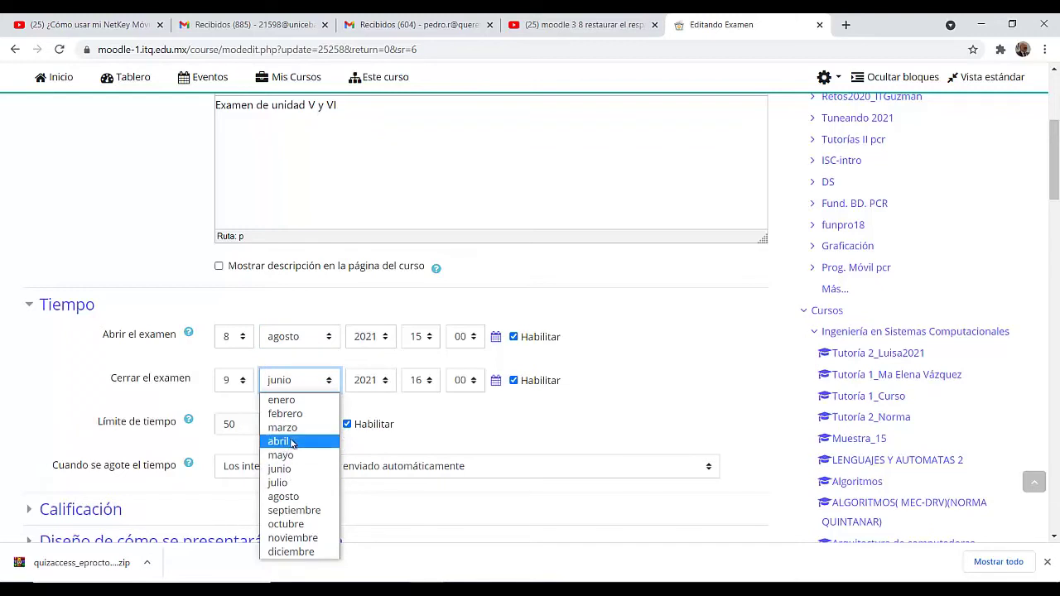
click(298, 497)
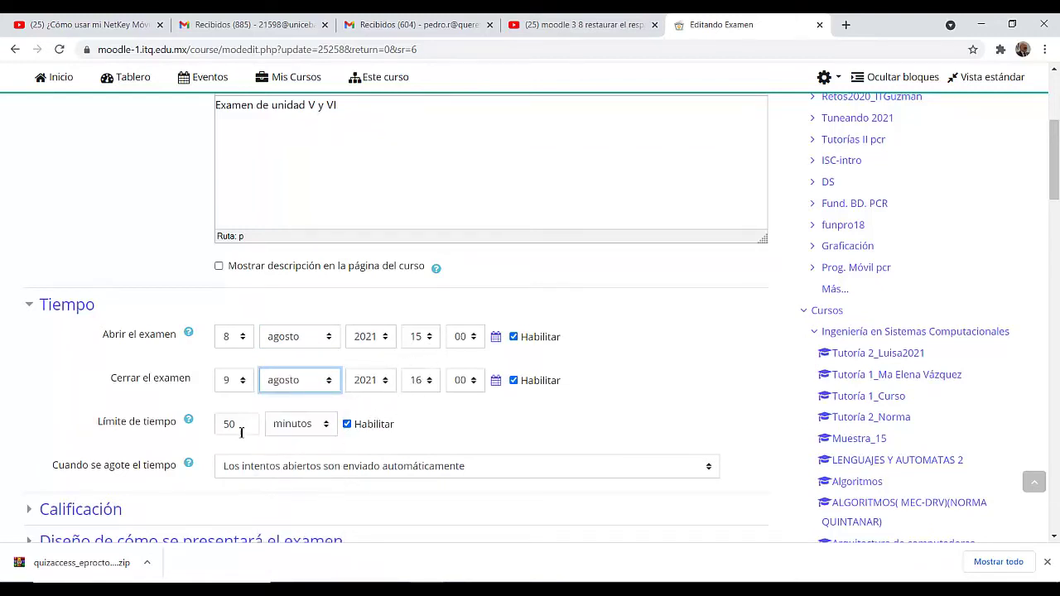
Keep webcam identity validation in the extra attempt restrictions and save the quiz
scroll(414, 455, down, 2)
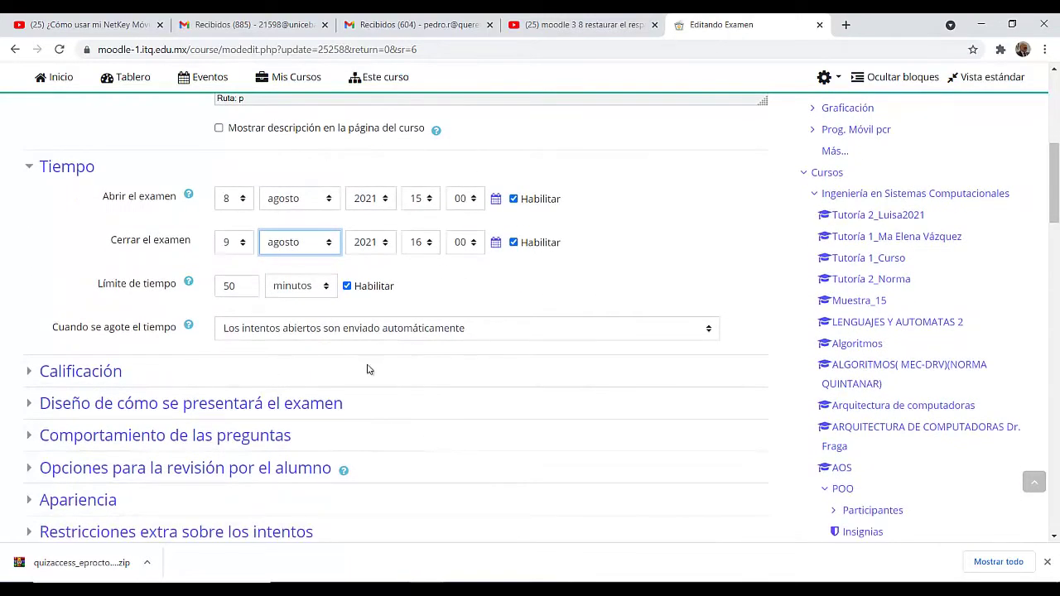
scroll(403, 372, down, 3)
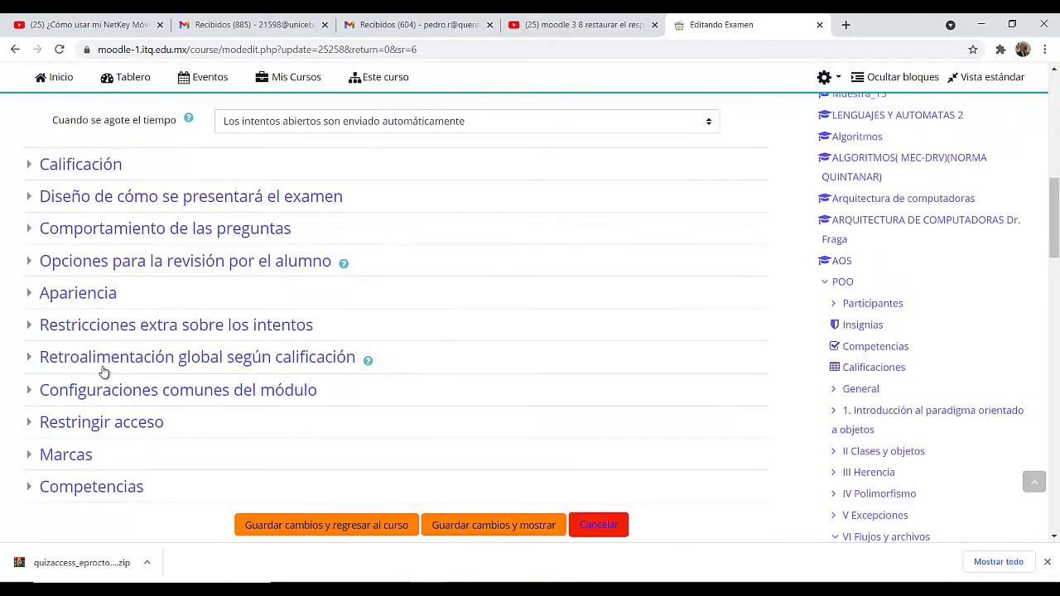
click(138, 333)
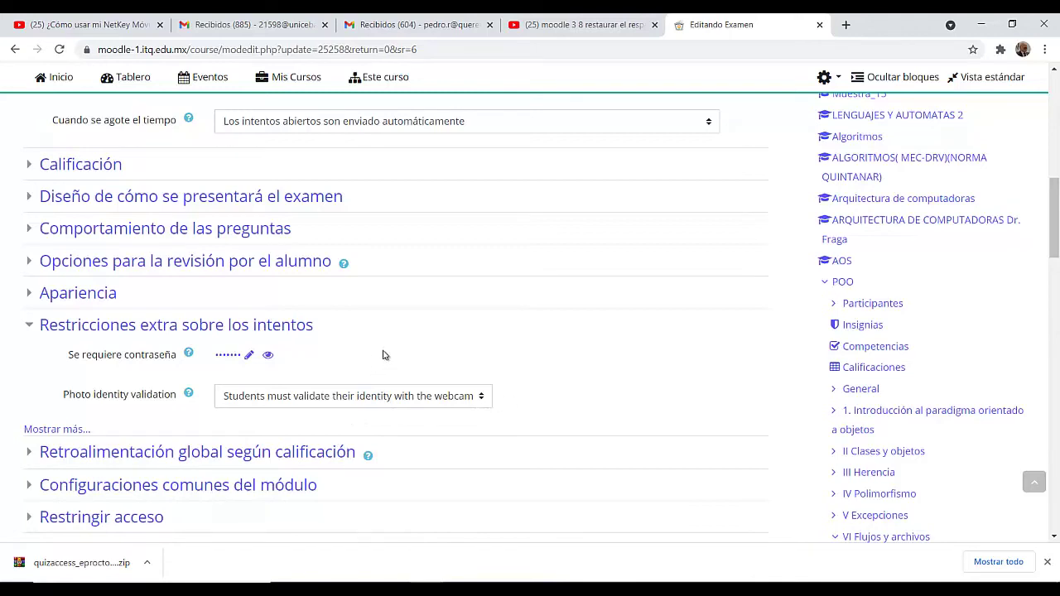
scroll(420, 351, down, 1)
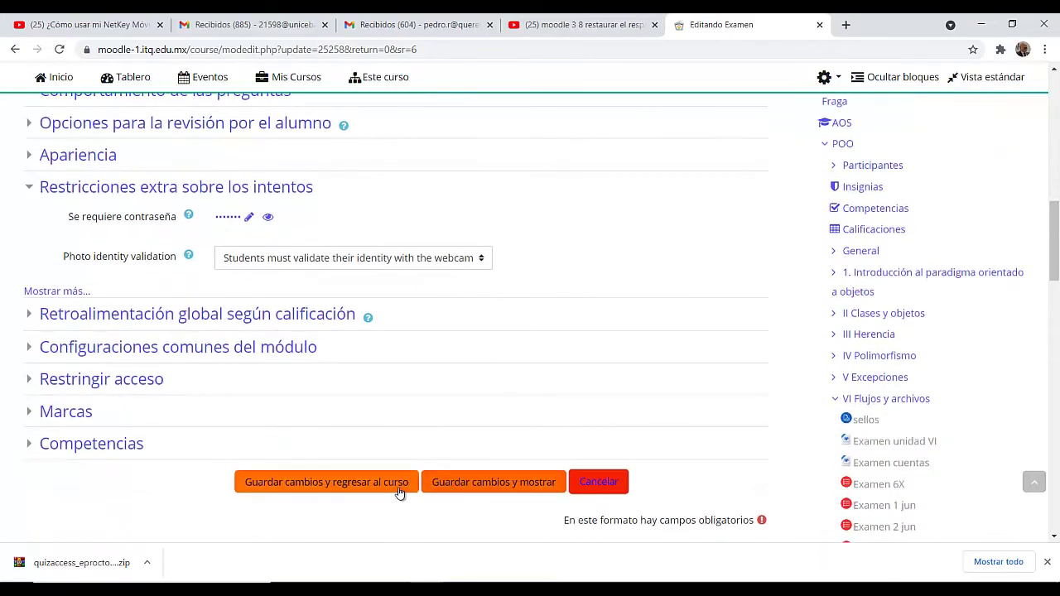
click(370, 485)
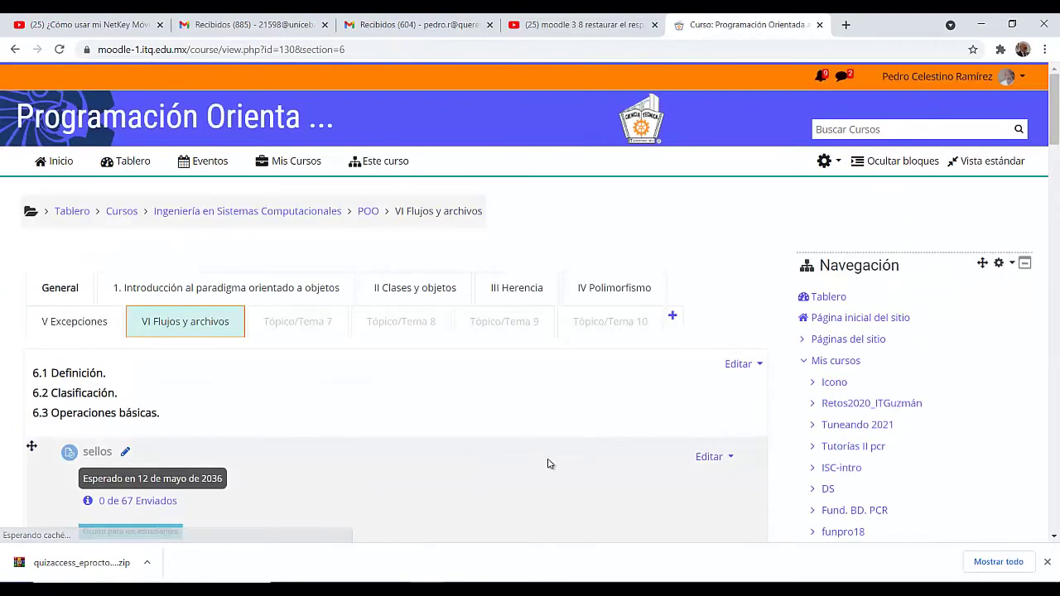
Show Examen 3 to students with Mostrar, dismiss the undefined error, and open the quiz
scroll(339, 435, down, 7)
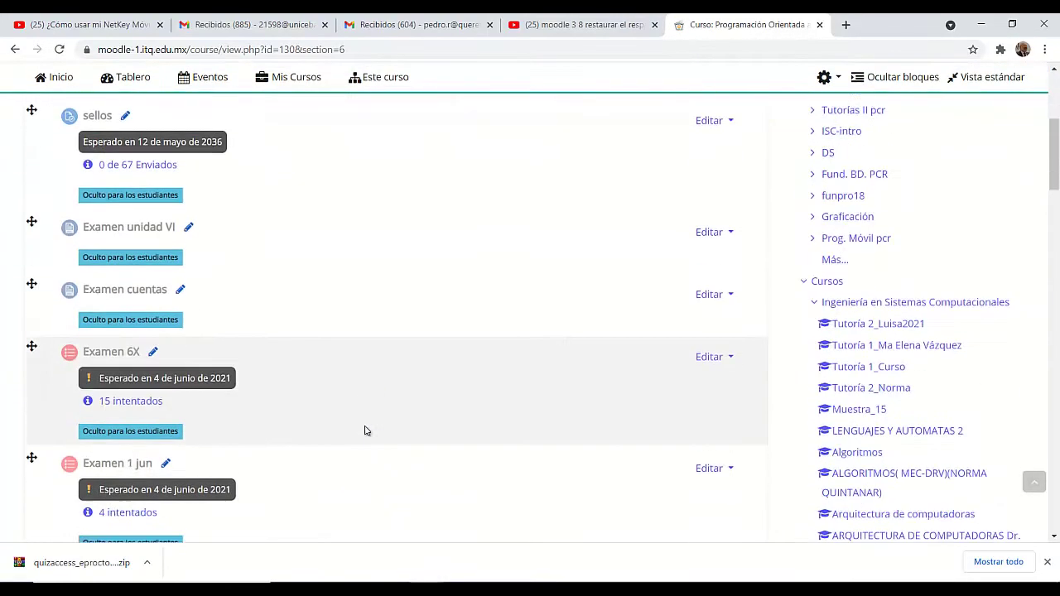
scroll(345, 429, down, 1)
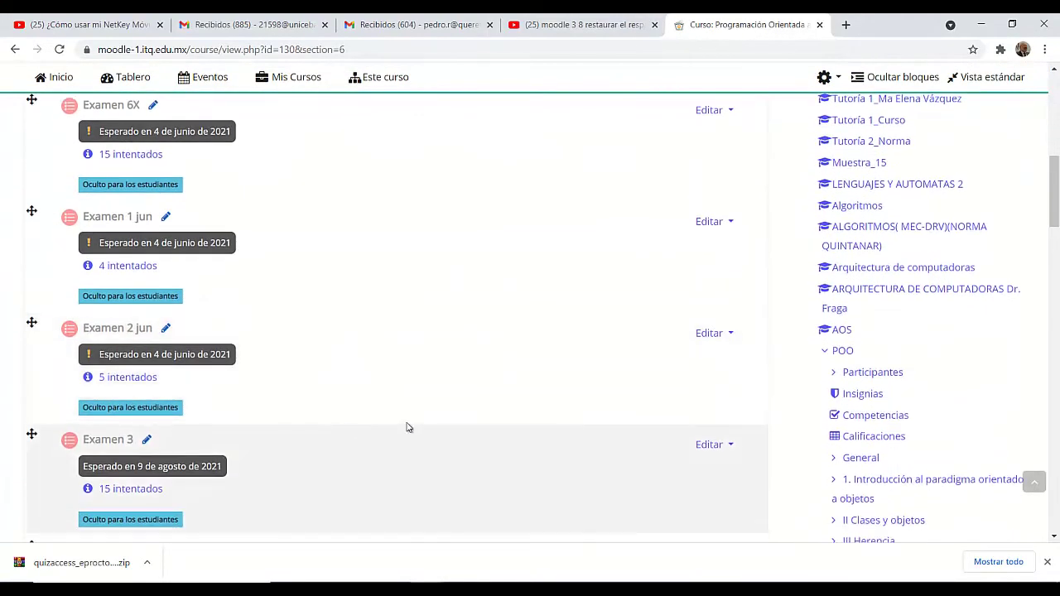
click(719, 447)
click(646, 519)
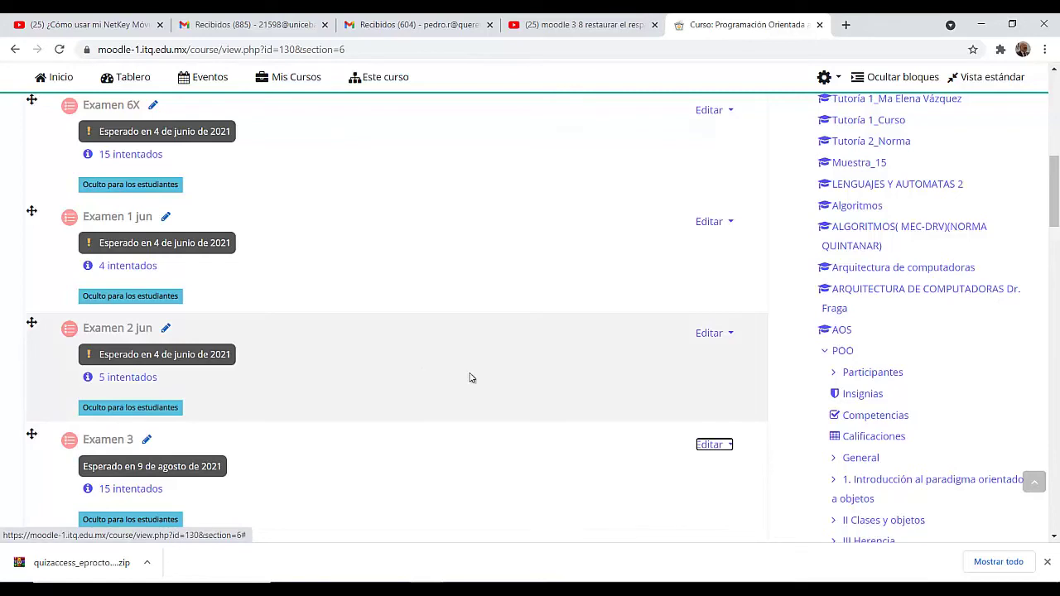
click(718, 449)
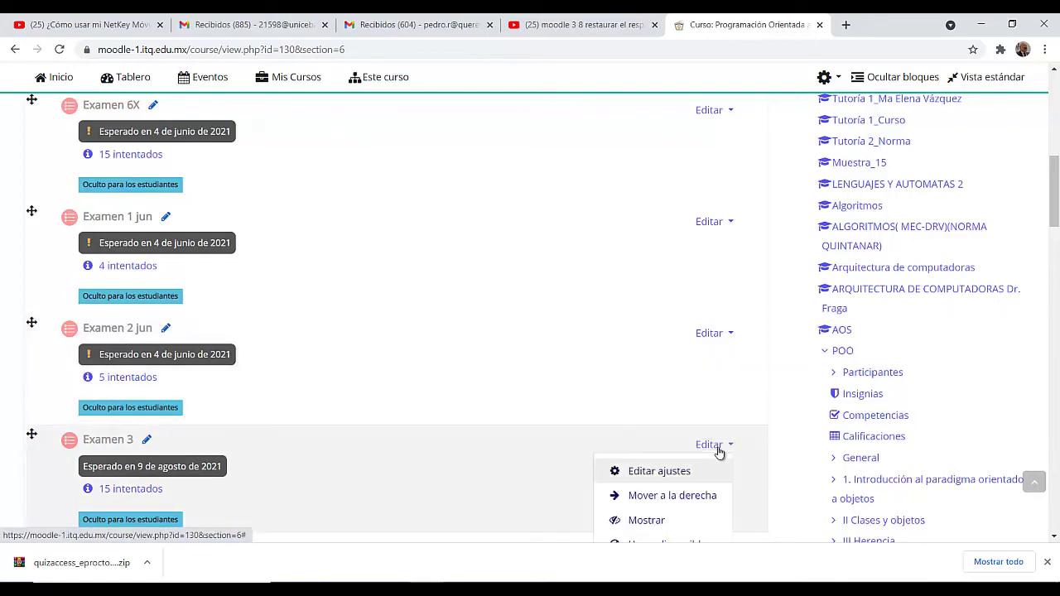
click(638, 519)
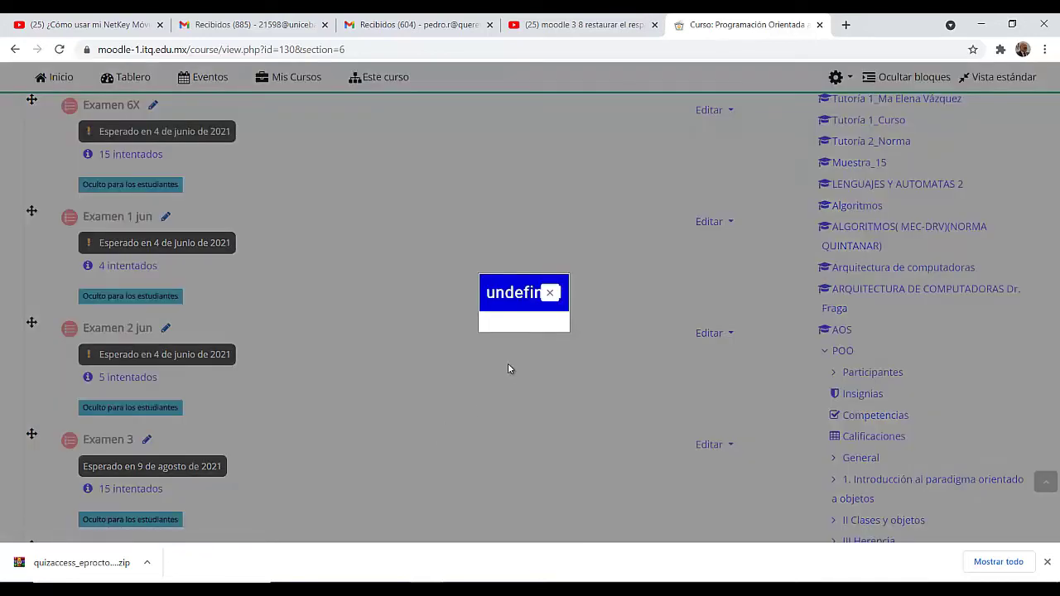
click(550, 292)
scroll(414, 397, down, 2)
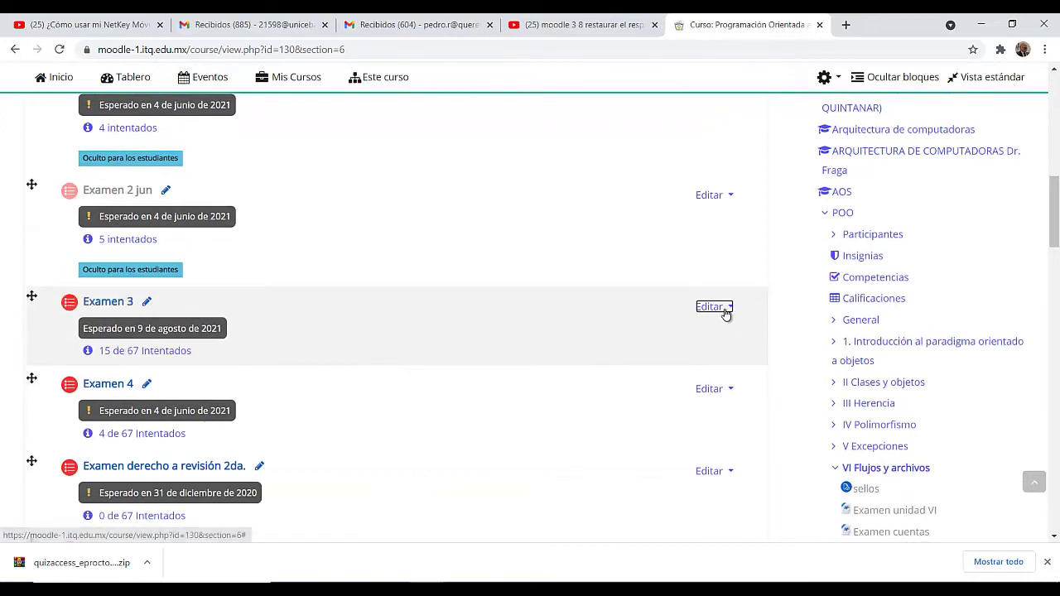
click(108, 309)
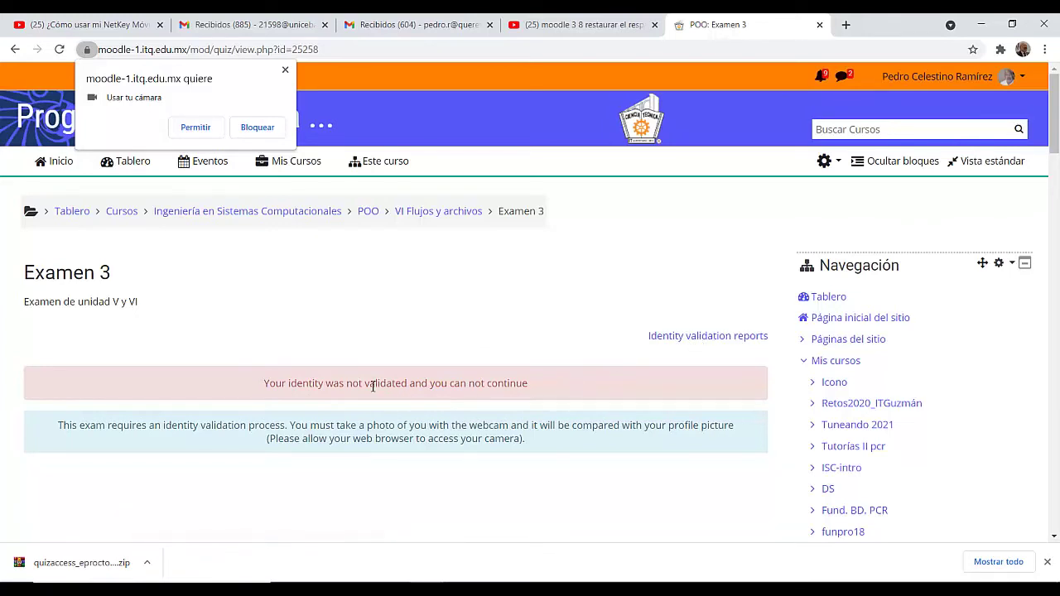
View Examen 3's identity validation report, which is disabled for this user, then return to the course
click(703, 337)
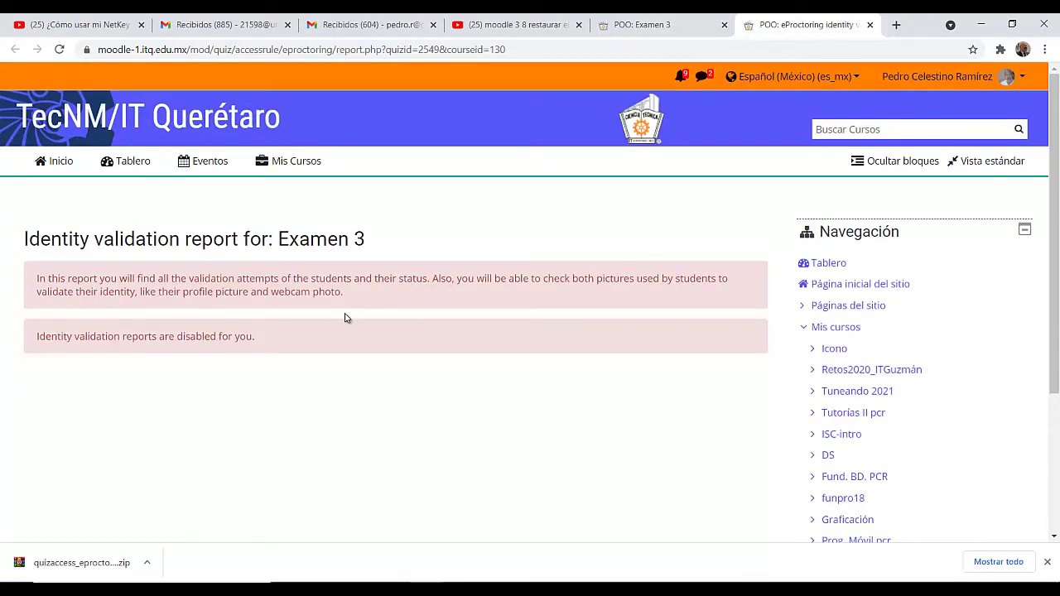
scroll(430, 330, down, 5)
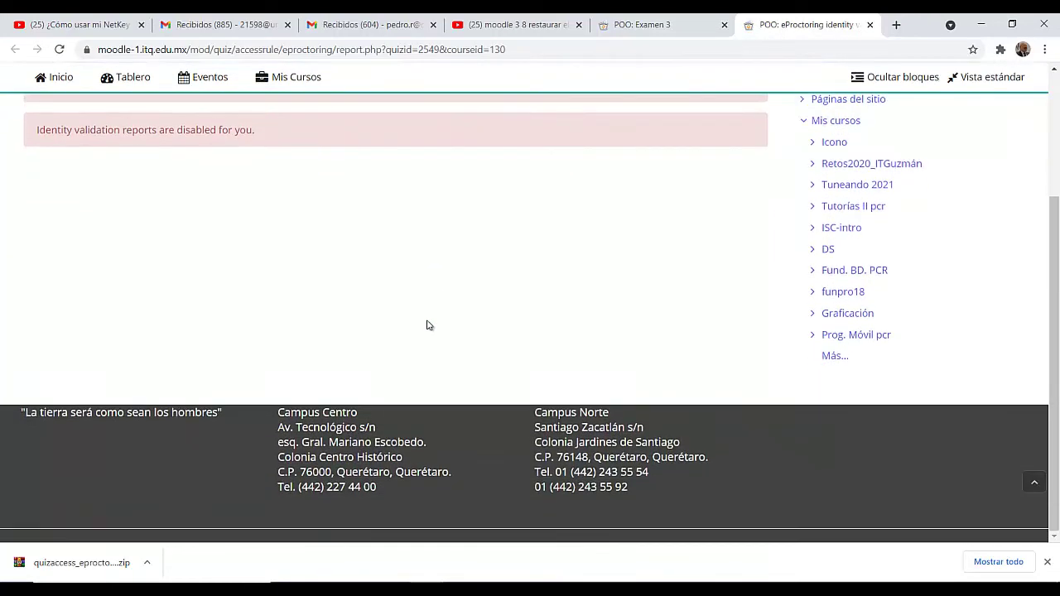
scroll(429, 330, up, 5)
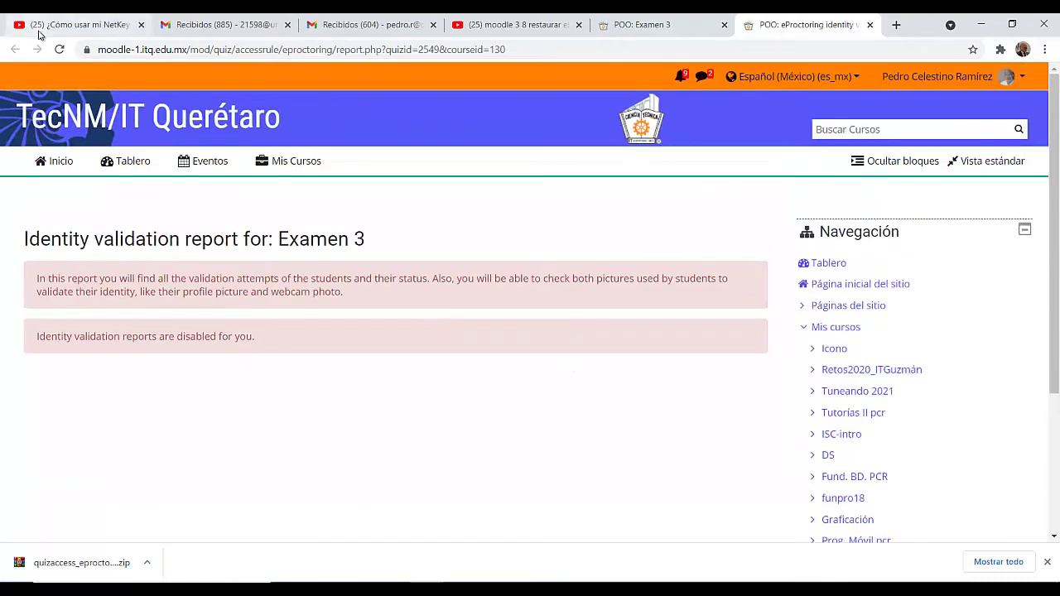
click(791, 76)
In the student session, open Examen 3 from the POO course's VI Flujos y archivos section
click(842, 80)
click(825, 82)
click(830, 197)
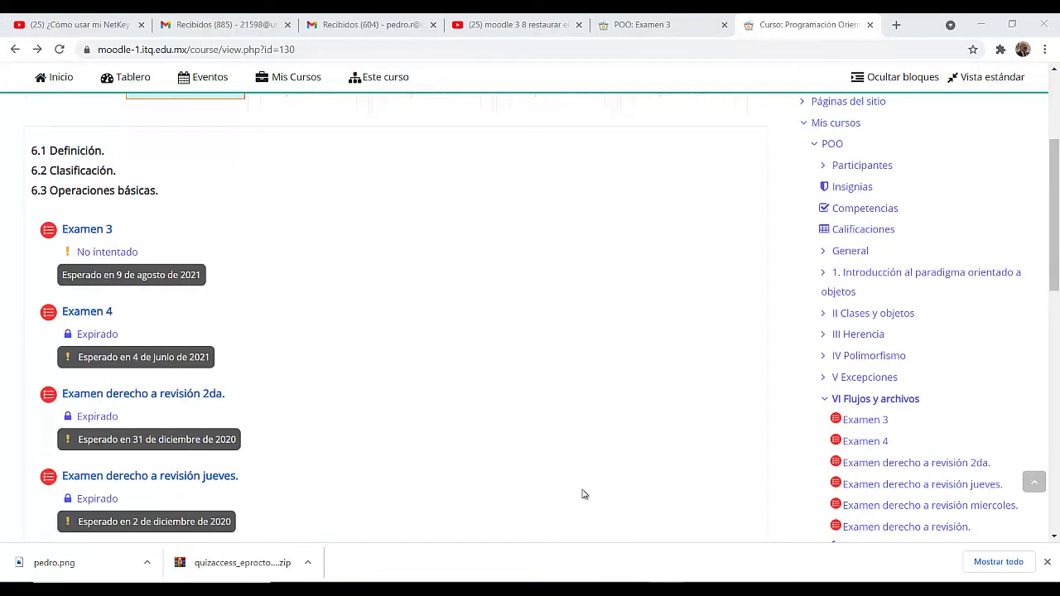
scroll(559, 438, up, 2)
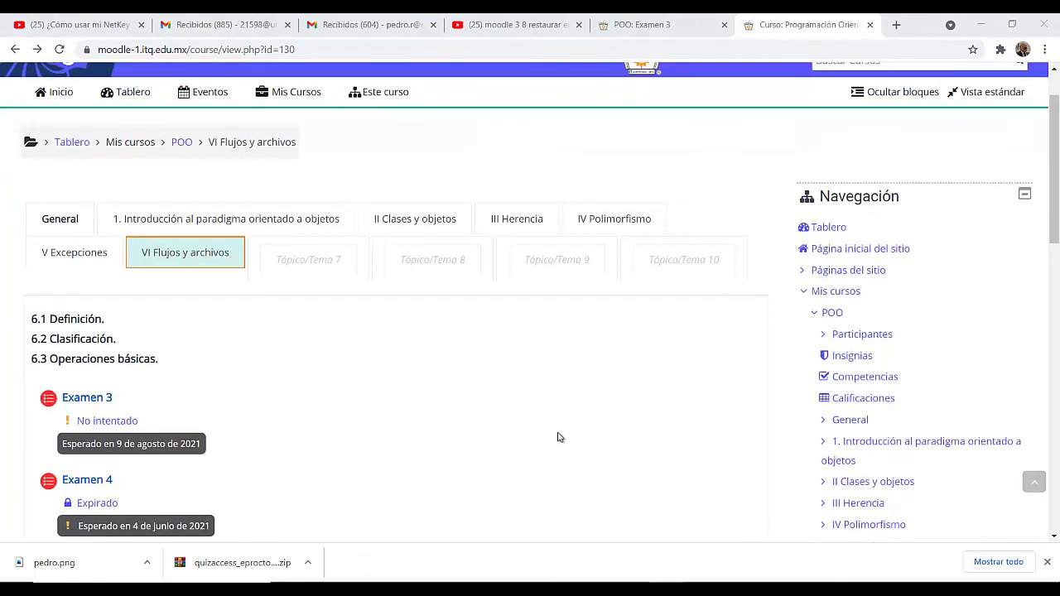
scroll(559, 438, up, 1)
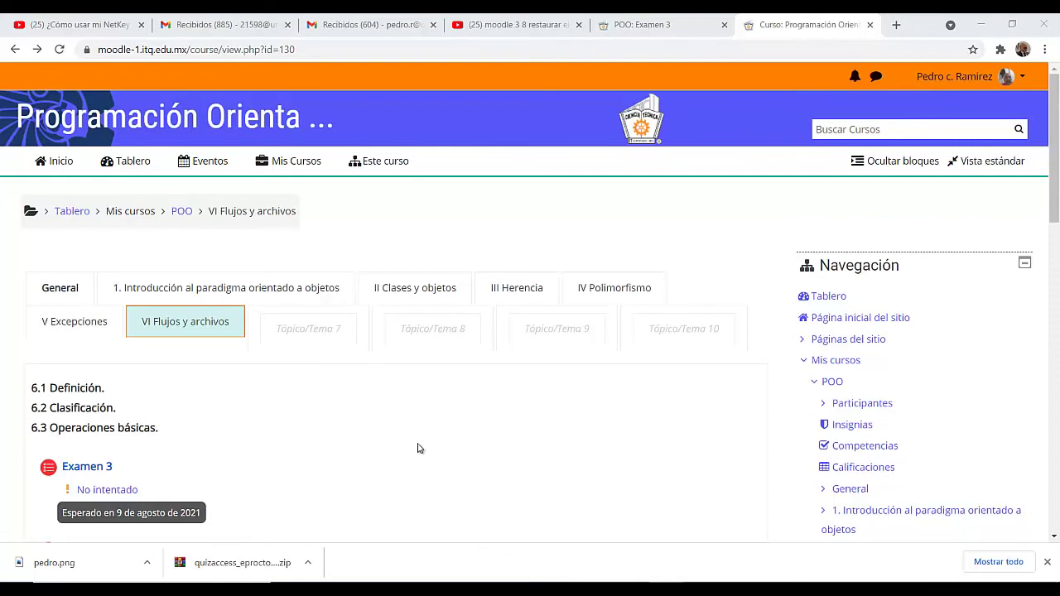
scroll(369, 418, down, 1)
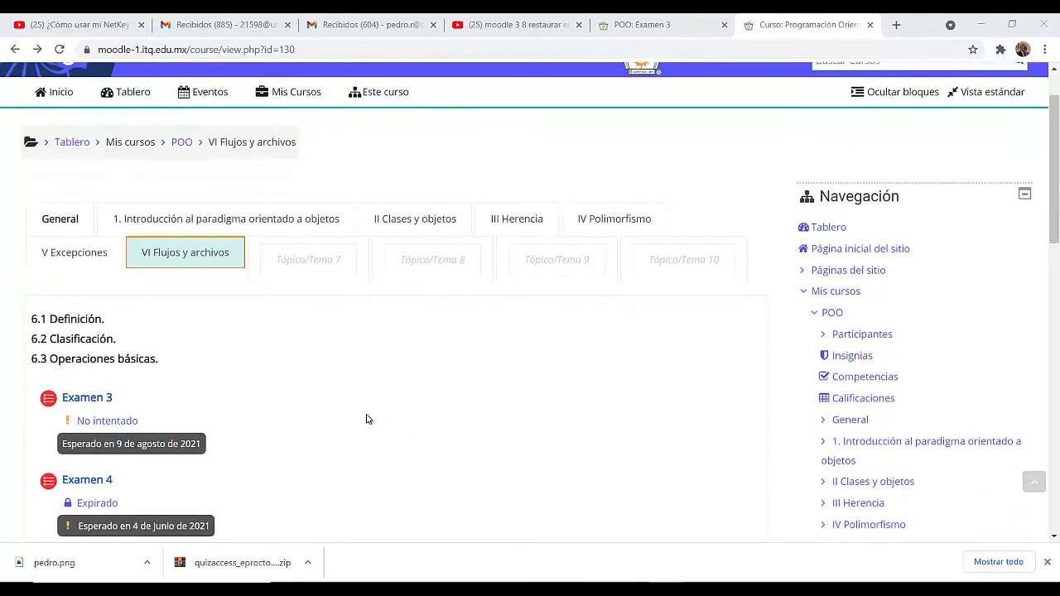
scroll(368, 418, down, 1)
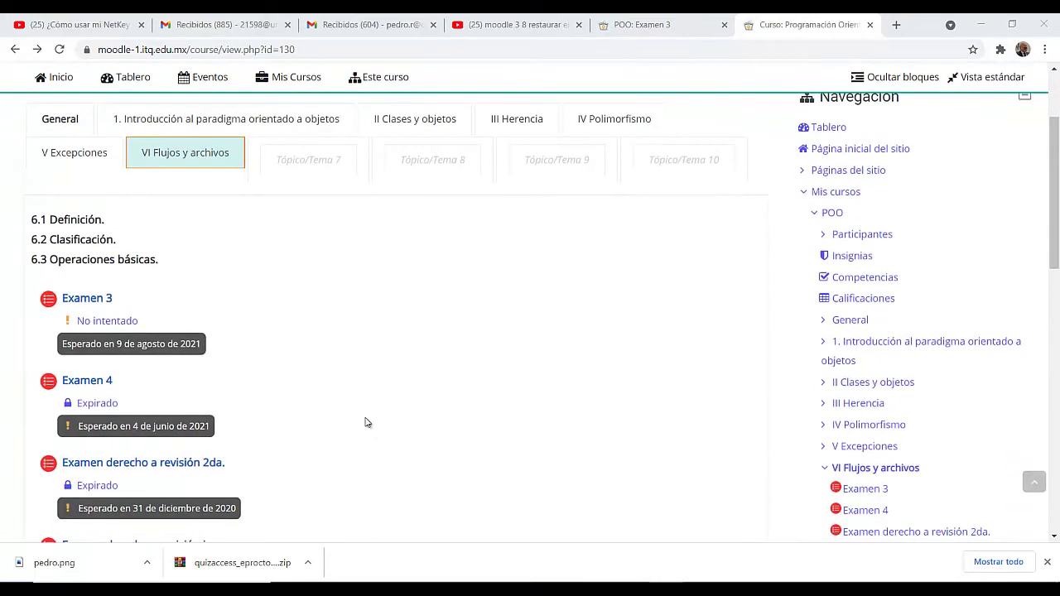
click(84, 303)
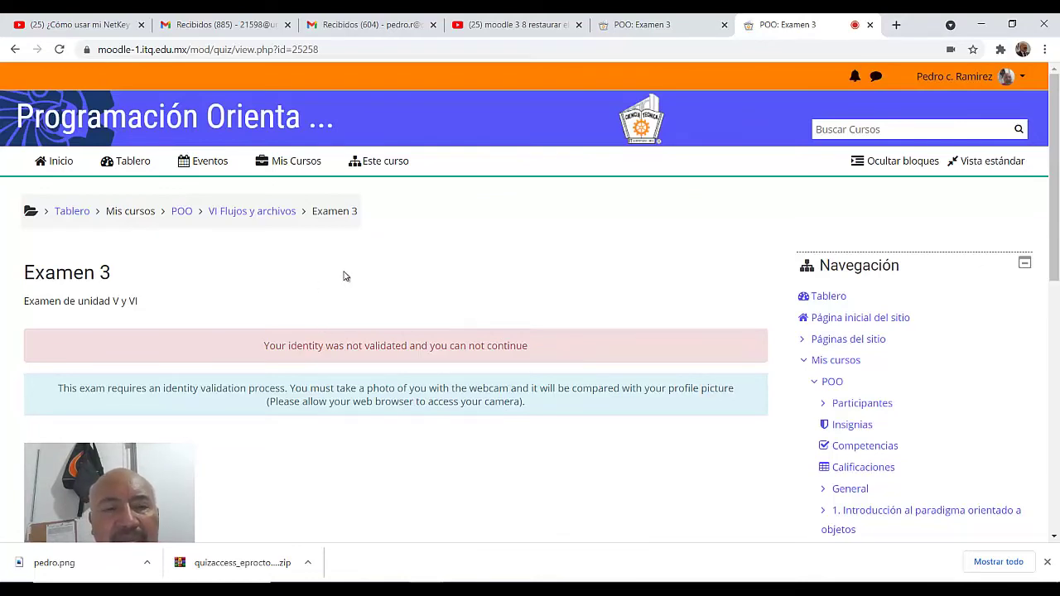
Take a webcam snapshot with Snap and send it with Validate for identity checking
scroll(362, 281, down, 3)
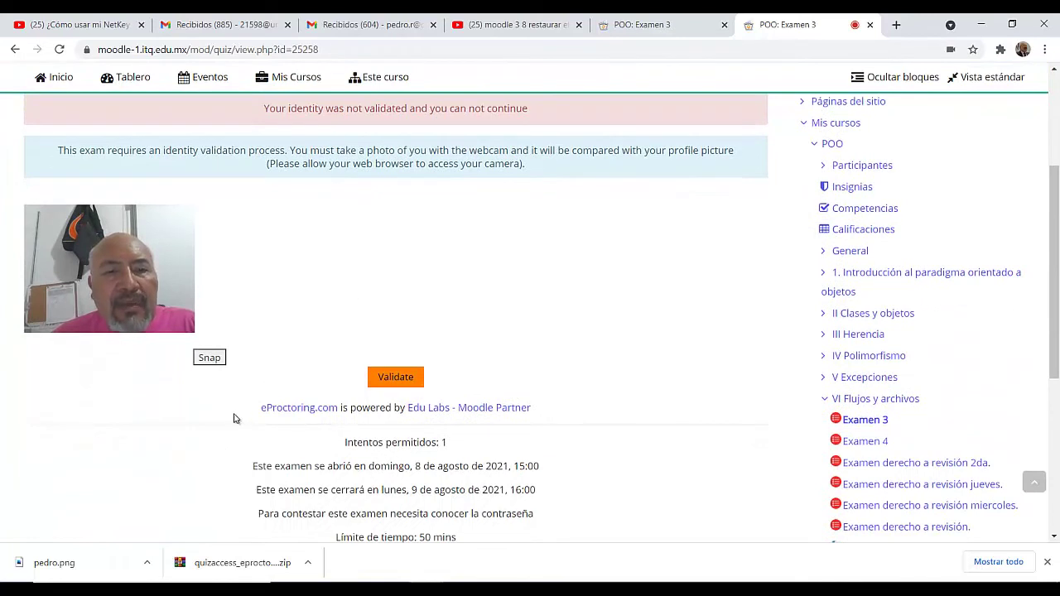
click(210, 358)
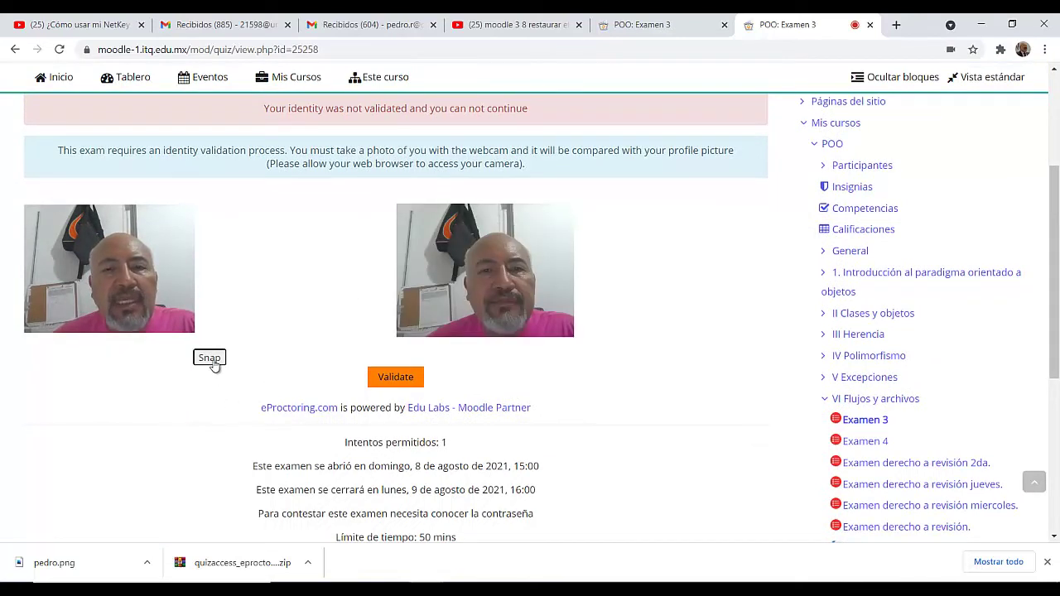
click(414, 381)
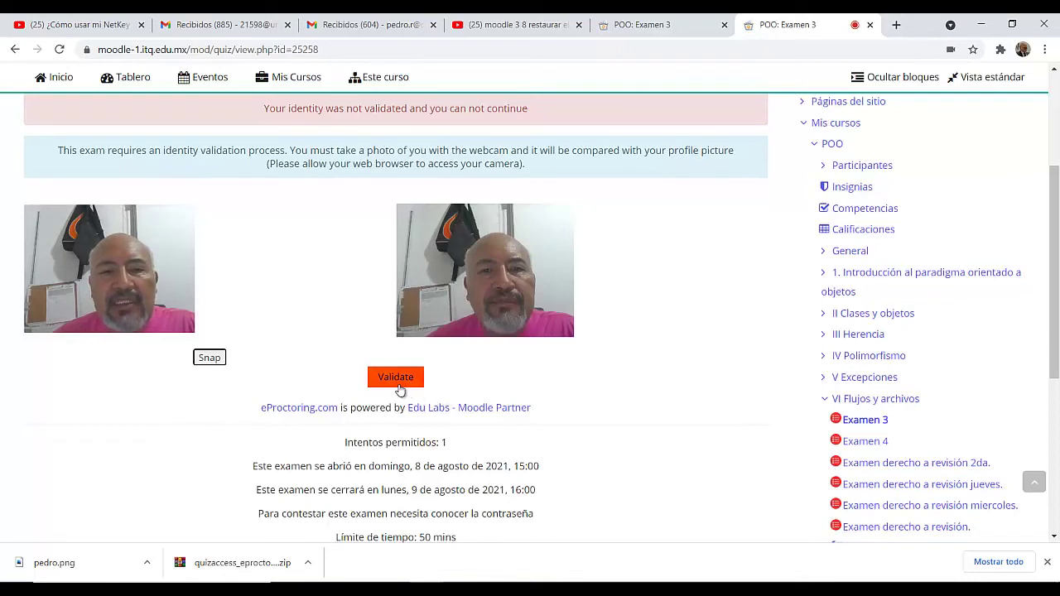
click(393, 381)
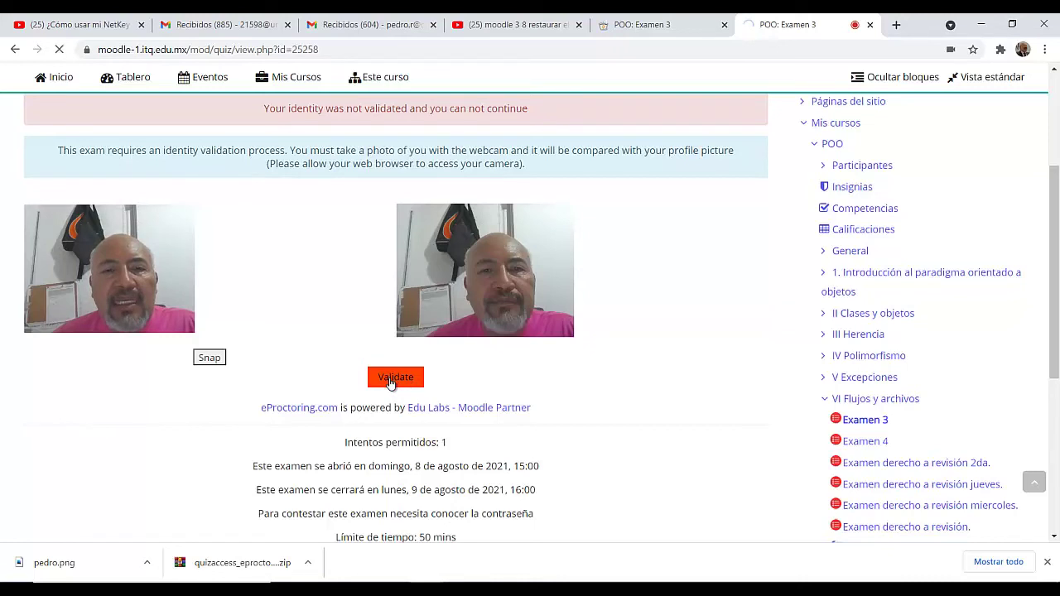